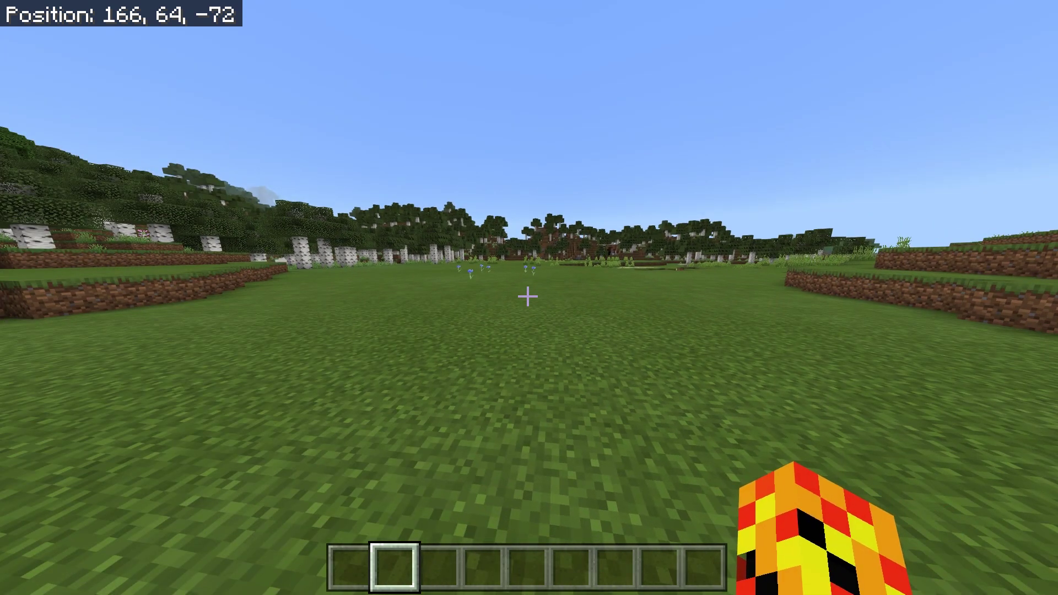
# Give yourself a command block by running /give @s command_block.
pyautogui.press('/')
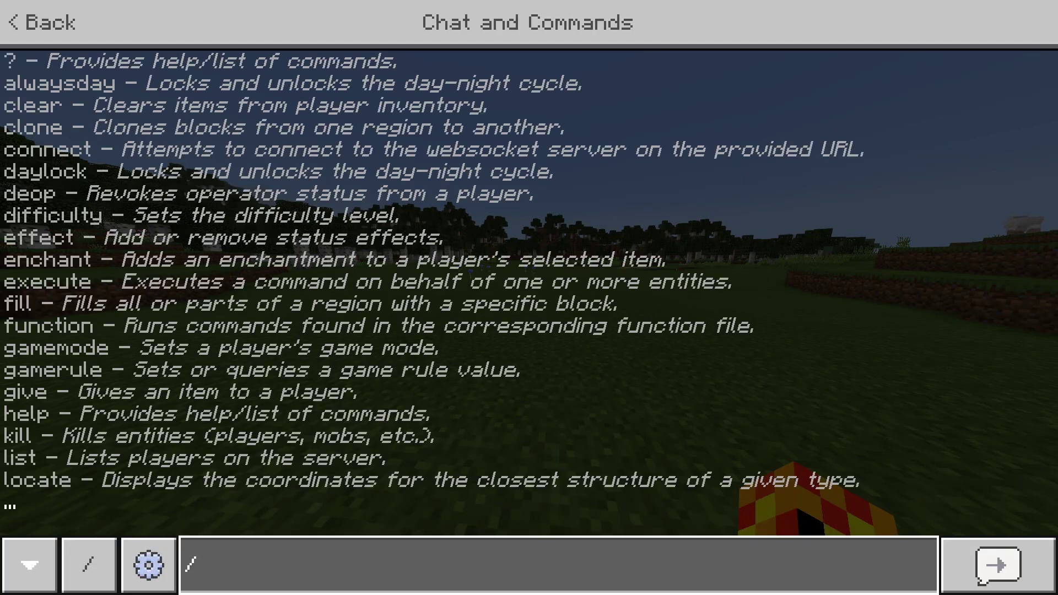
pyautogui.write('give @')
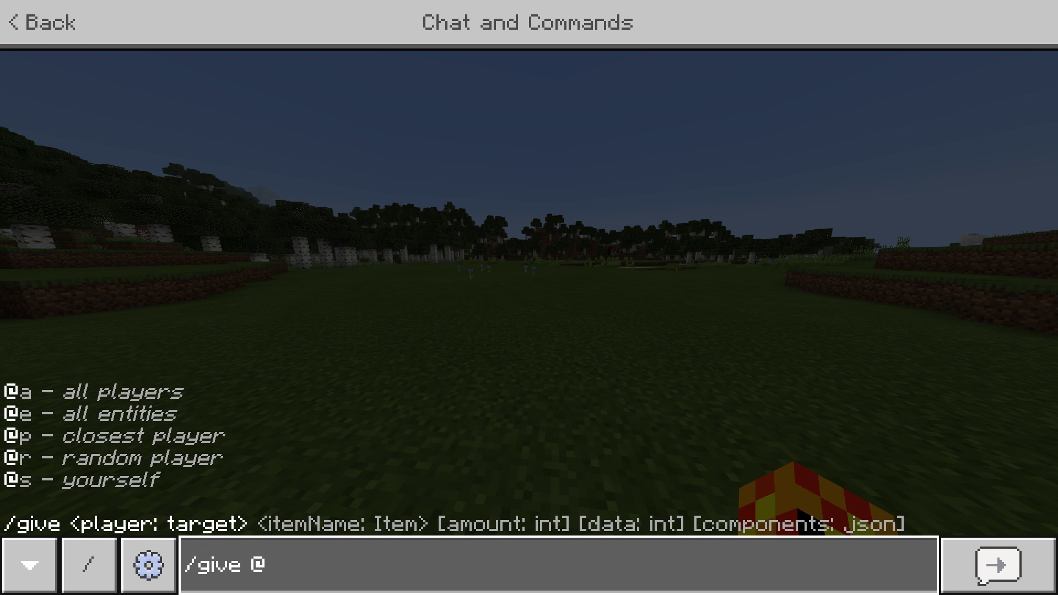
pyautogui.write('s comm')
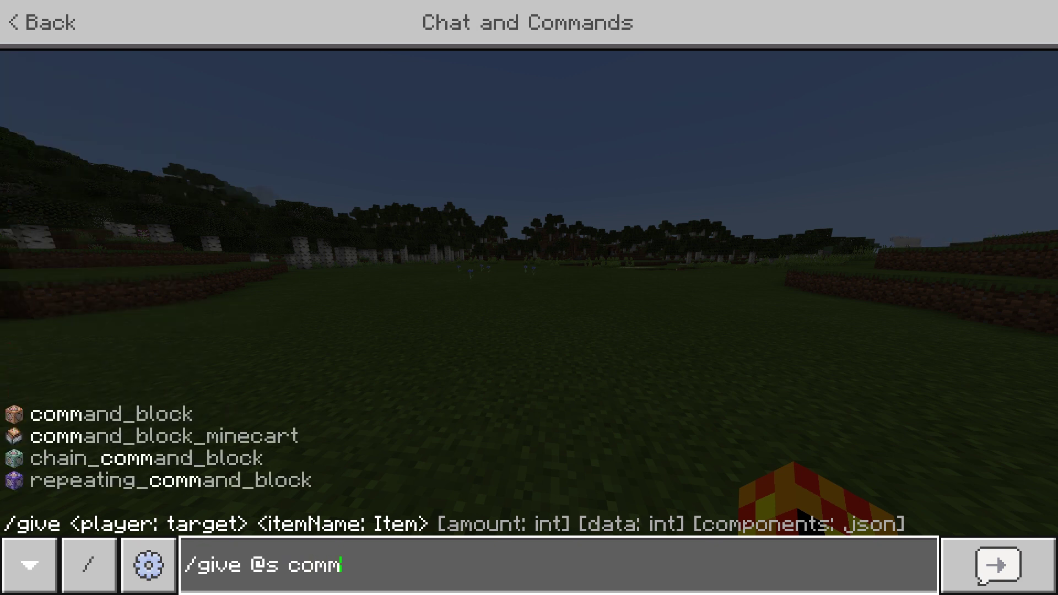
pyautogui.press('Tab')
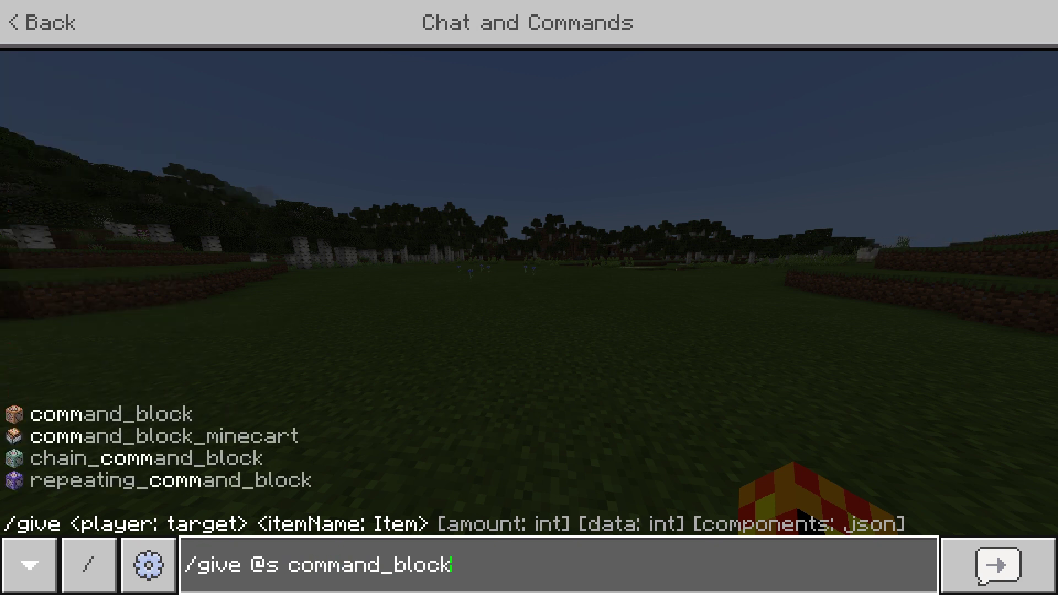
pyautogui.press('Return')
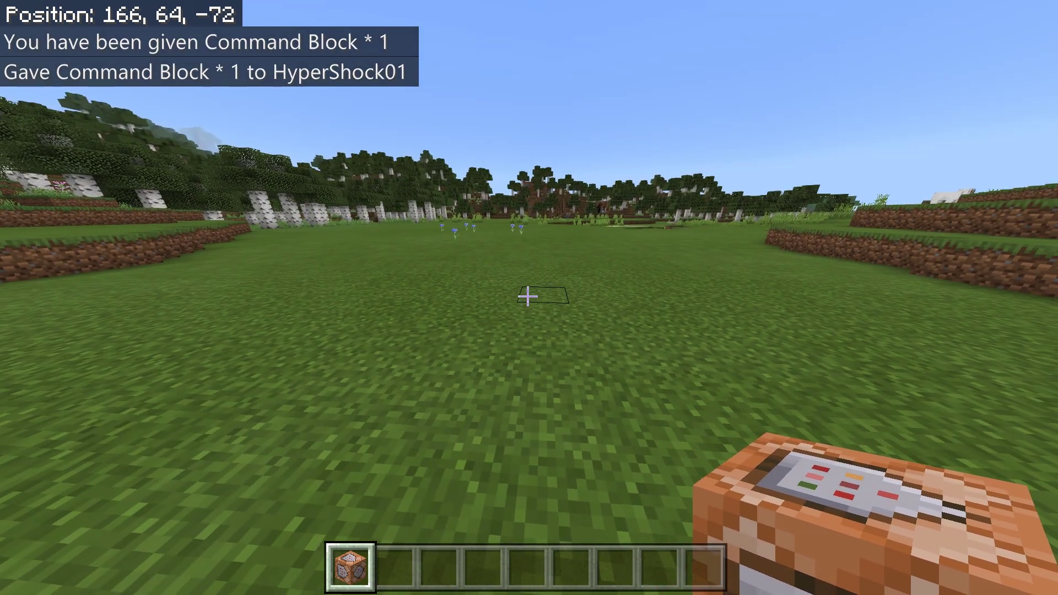
# Place the command block on the open grass ahead and walk up to it.
pyautogui.press('w')
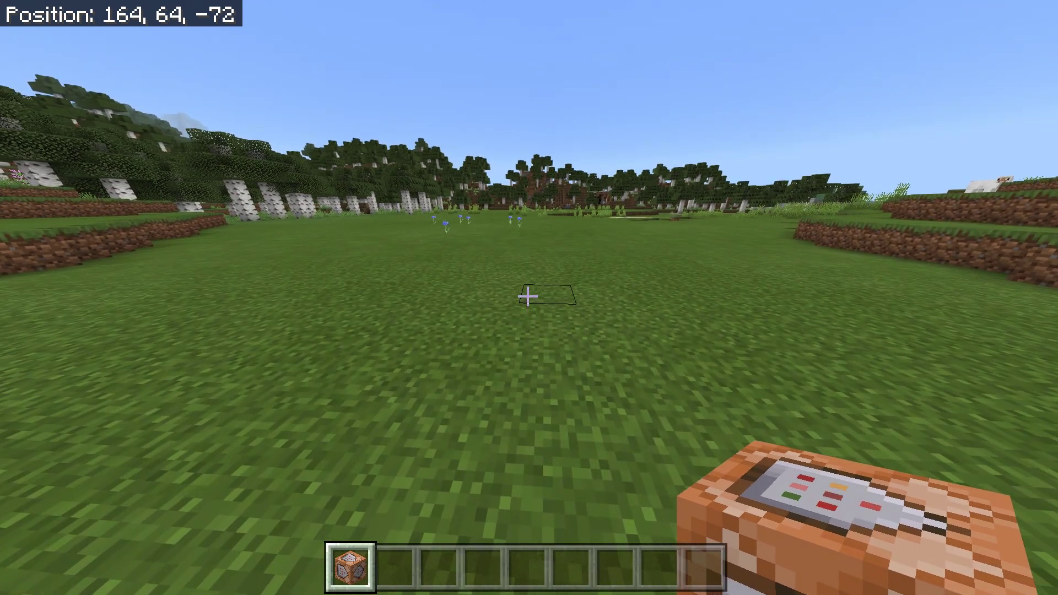
pyautogui.rightClick(527, 297)
pyautogui.press('w')
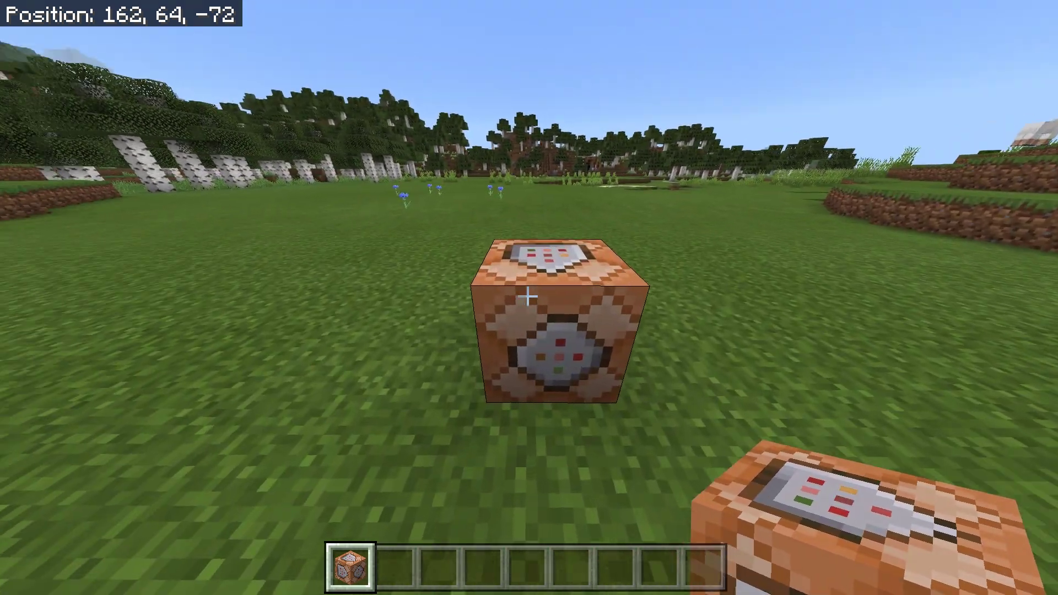
# Set the placed command block's type to Repeat and its redstone mode to Always Active.
pyautogui.rightClick(528, 297)
pyautogui.click(283, 246)
pyautogui.click(282, 314)
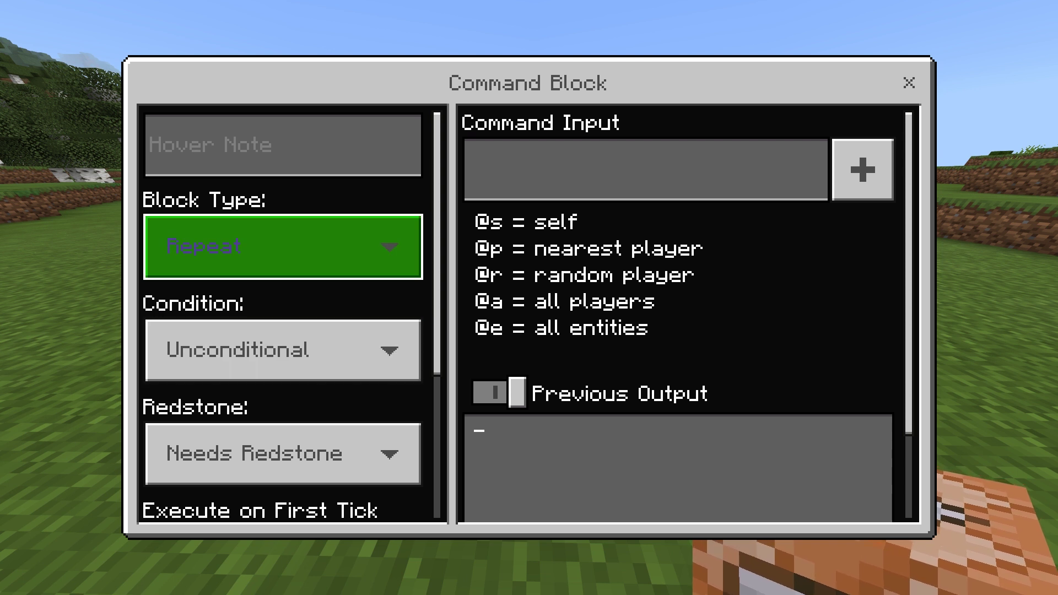
pyautogui.scroll(-1, 282, 413)
pyautogui.click(282, 391)
pyautogui.click(283, 383)
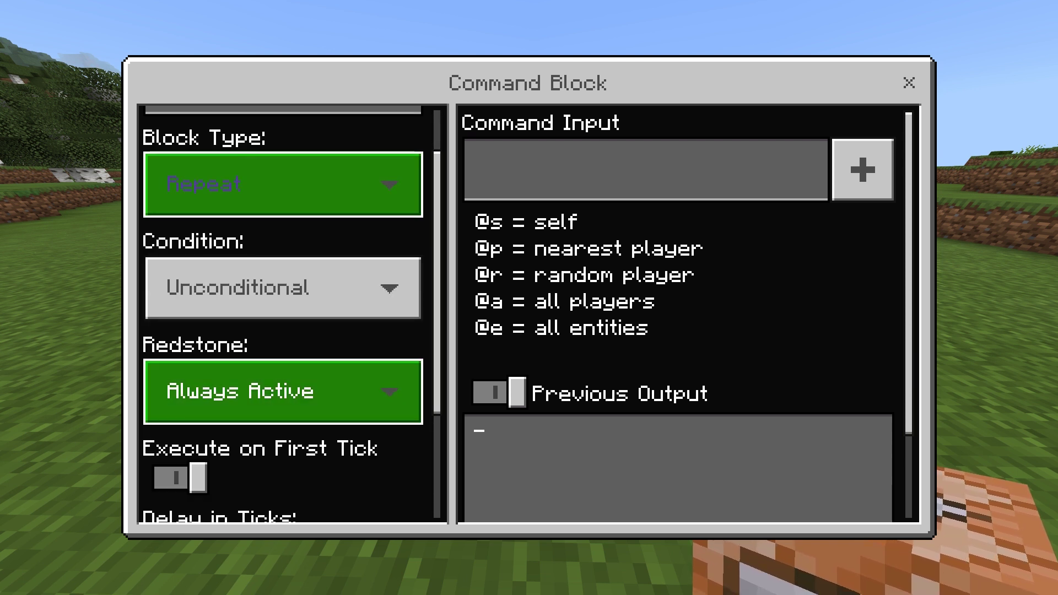
# Set the repeating command block's delay to 6000 ticks and close its settings.
pyautogui.scroll(-5, 182, 325)
pyautogui.scroll(1, 182, 325)
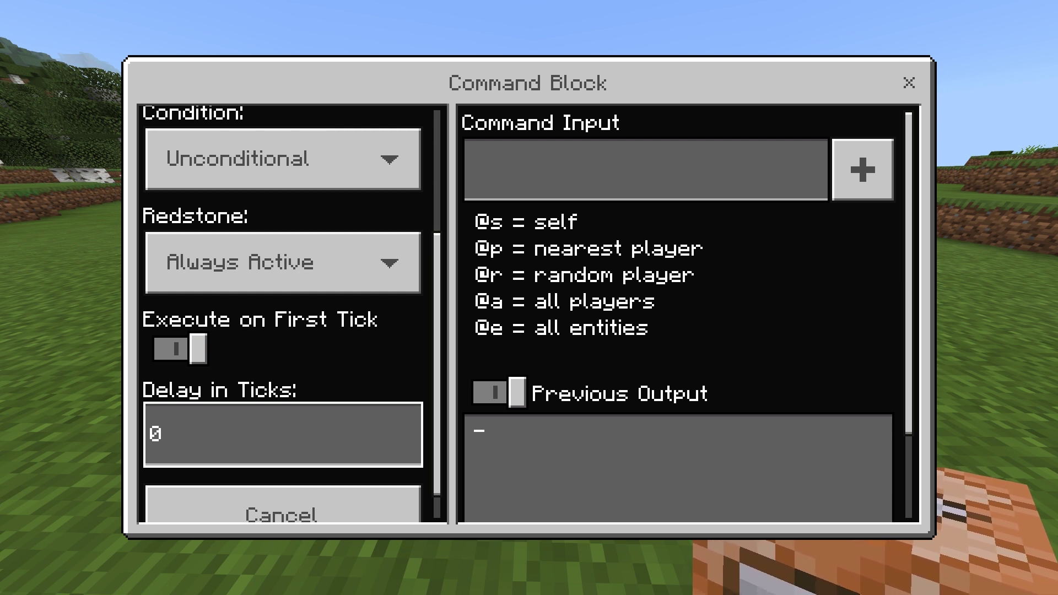
pyautogui.press('BackSpace')
pyautogui.write('6000')
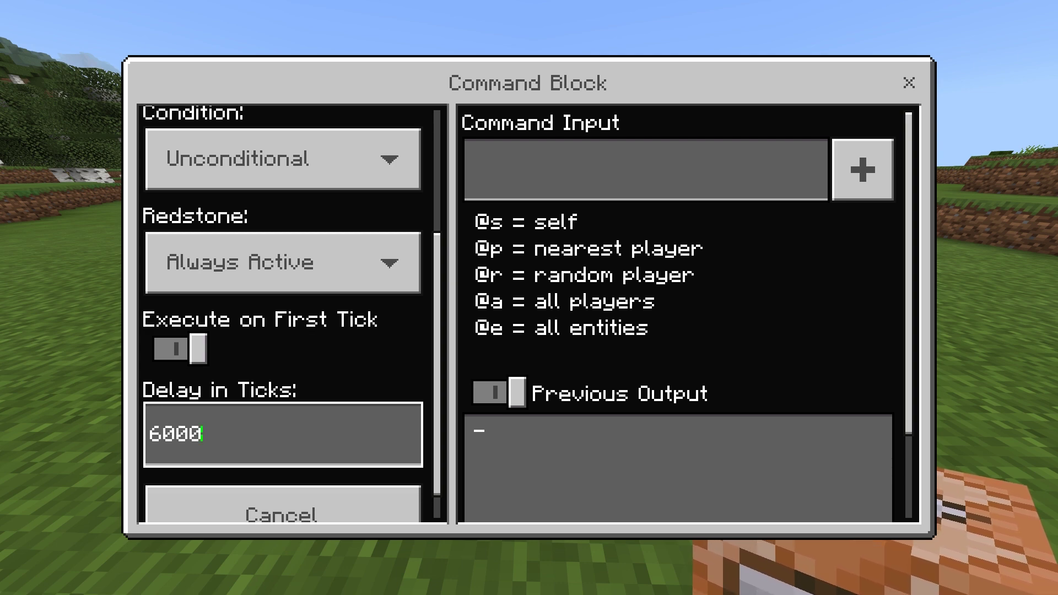
pyautogui.press('Escape')
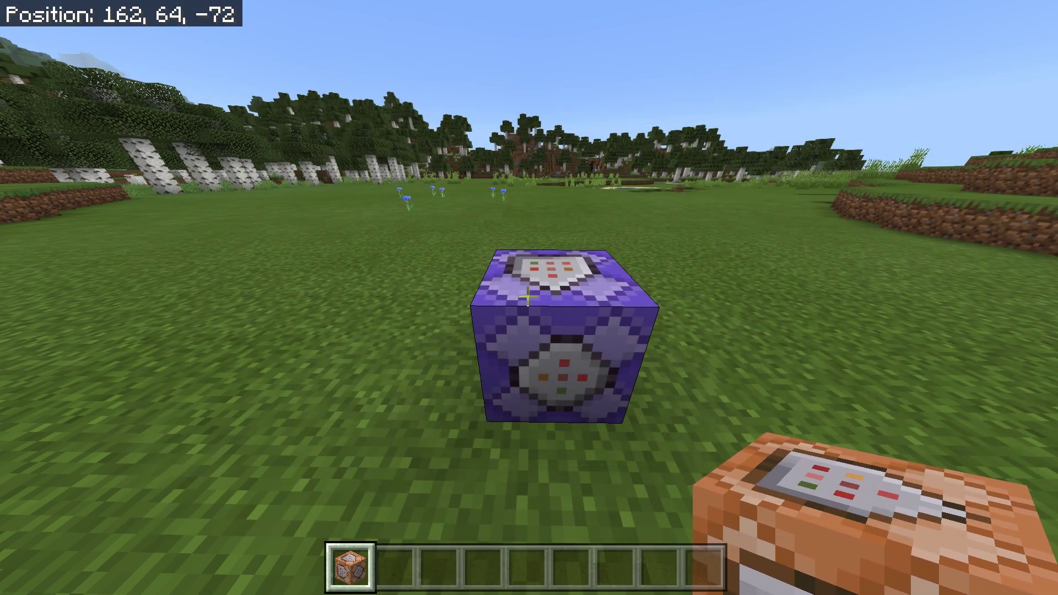
pyautogui.press('2')
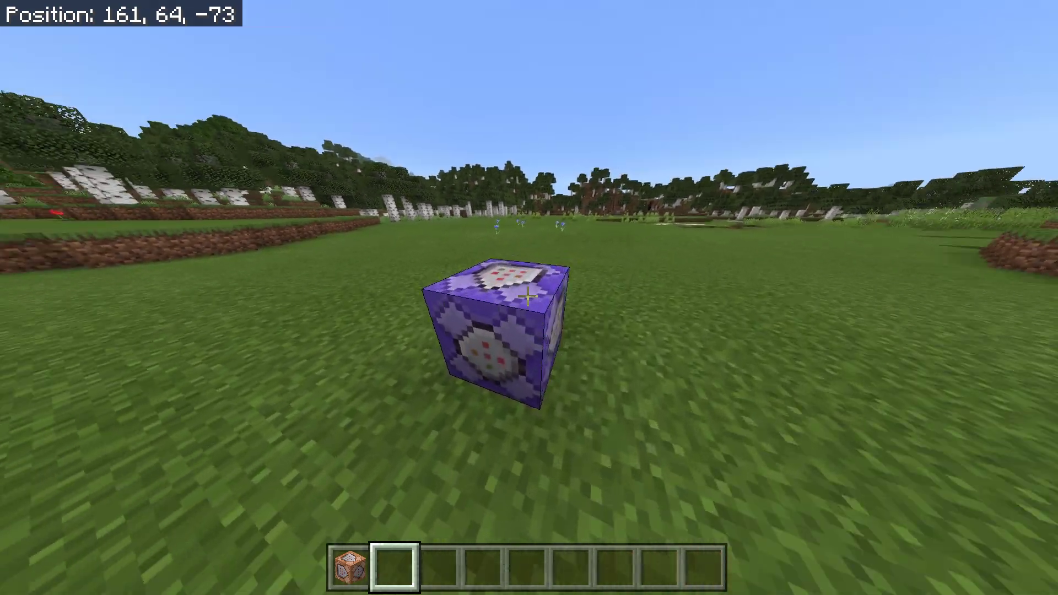
pyautogui.press('s')
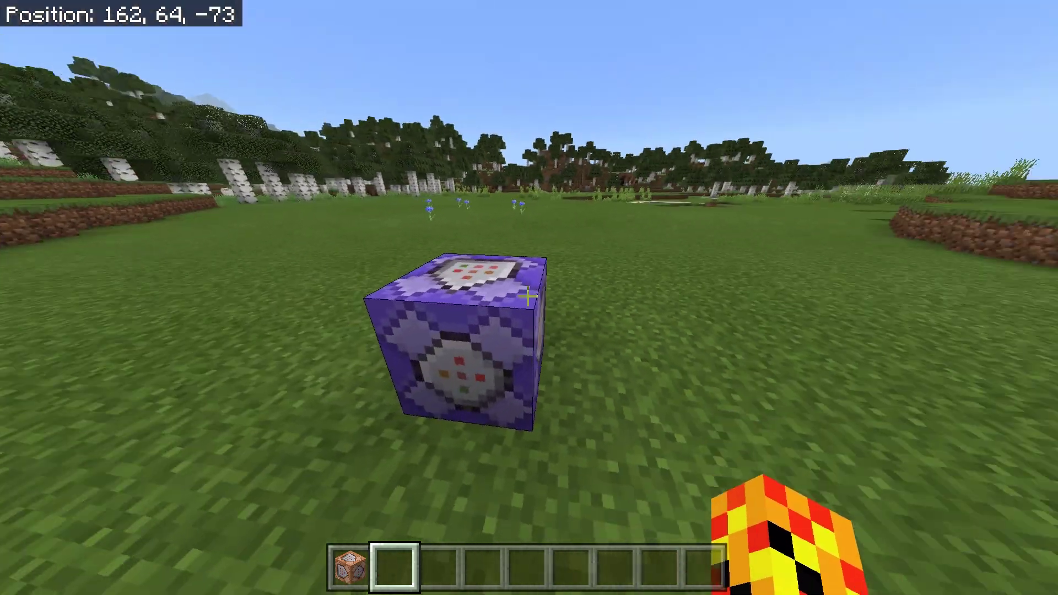
pyautogui.press('w')
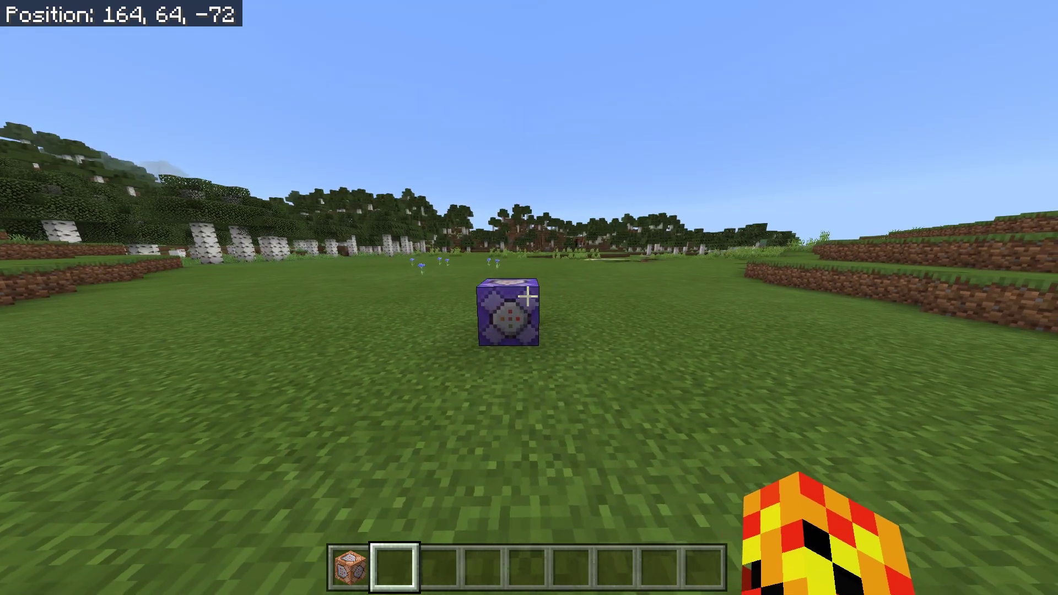
# Place a second command block on the grass beside the repeating command block.
pyautogui.press('1')
pyautogui.press('w')
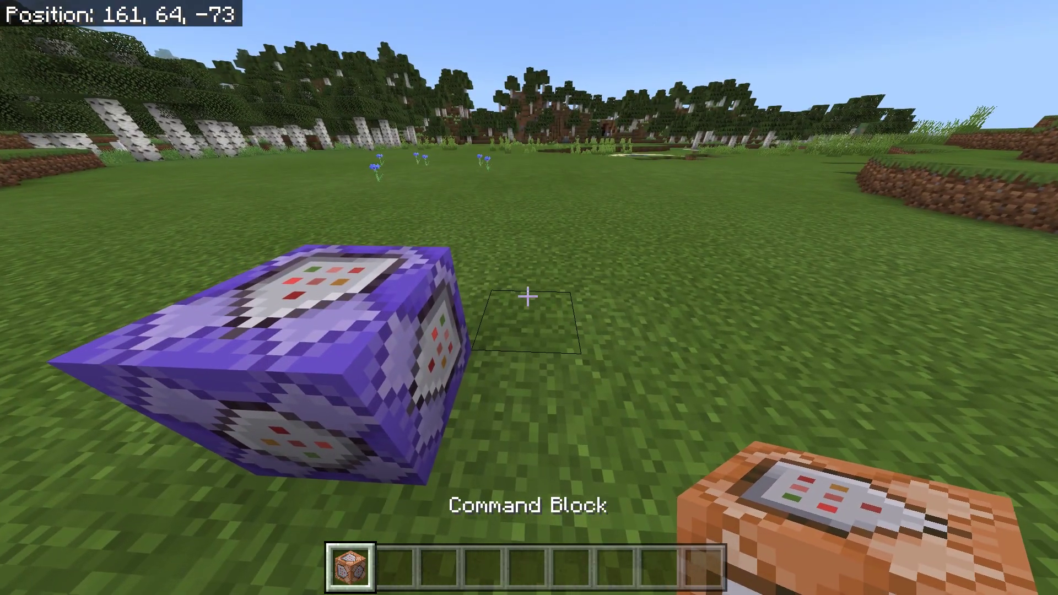
pyautogui.rightClick(528, 297)
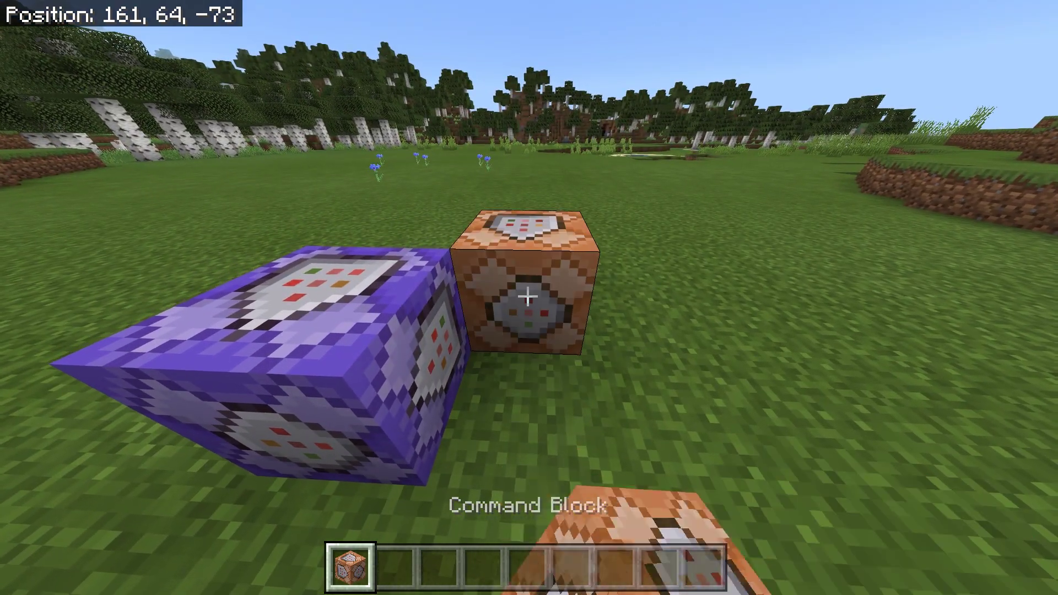
# Set the second command block's type to Chain and its redstone mode to Always Active.
pyautogui.rightClick(527, 297)
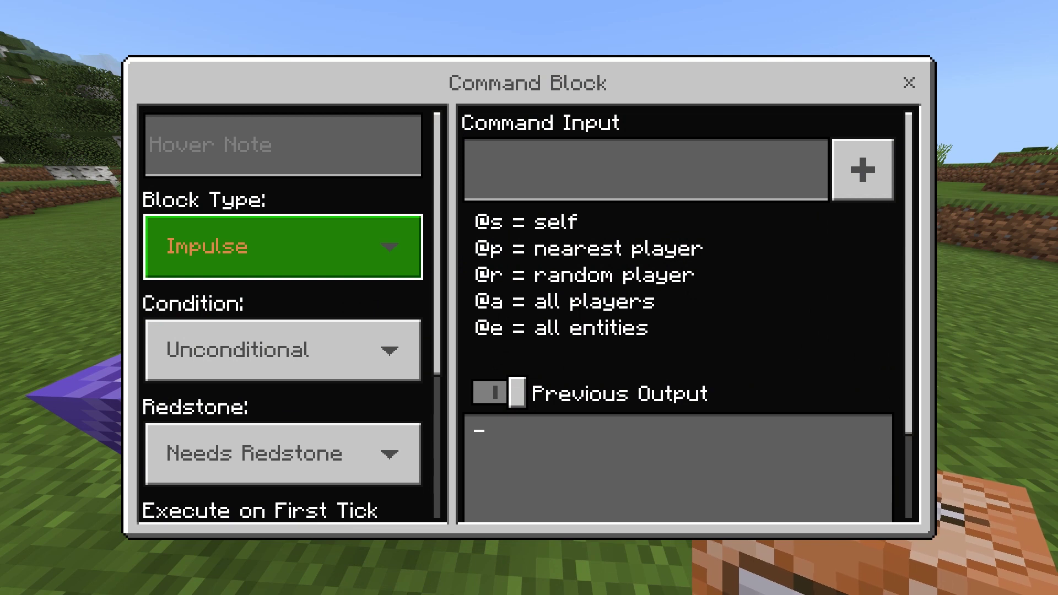
pyautogui.press('Return')
pyautogui.press('Down')
pyautogui.press('Return')
pyautogui.press('Down')
pyautogui.press('Down')
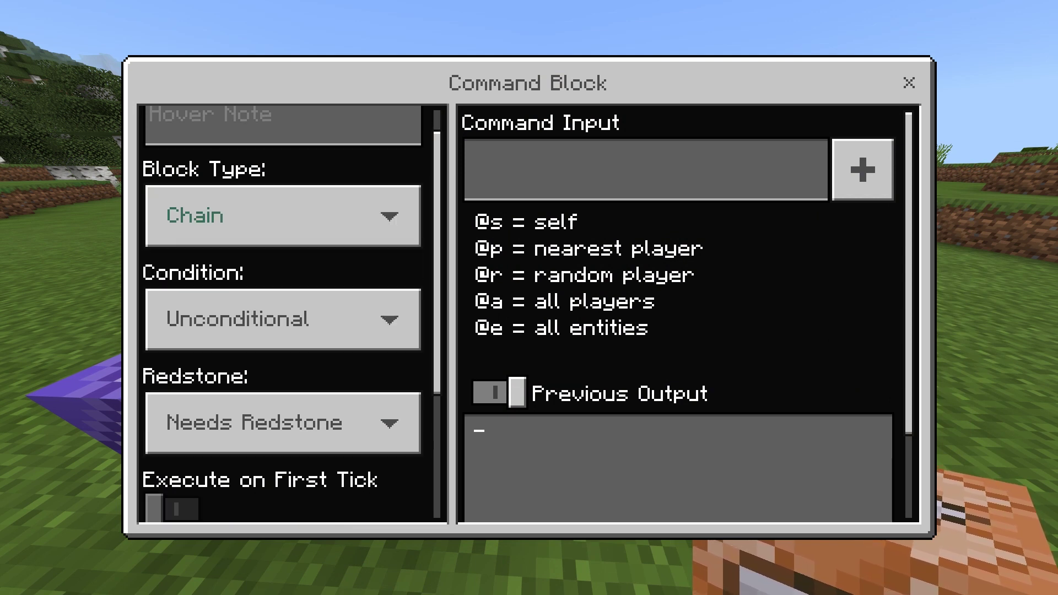
pyautogui.press('Return')
pyautogui.press('Return')
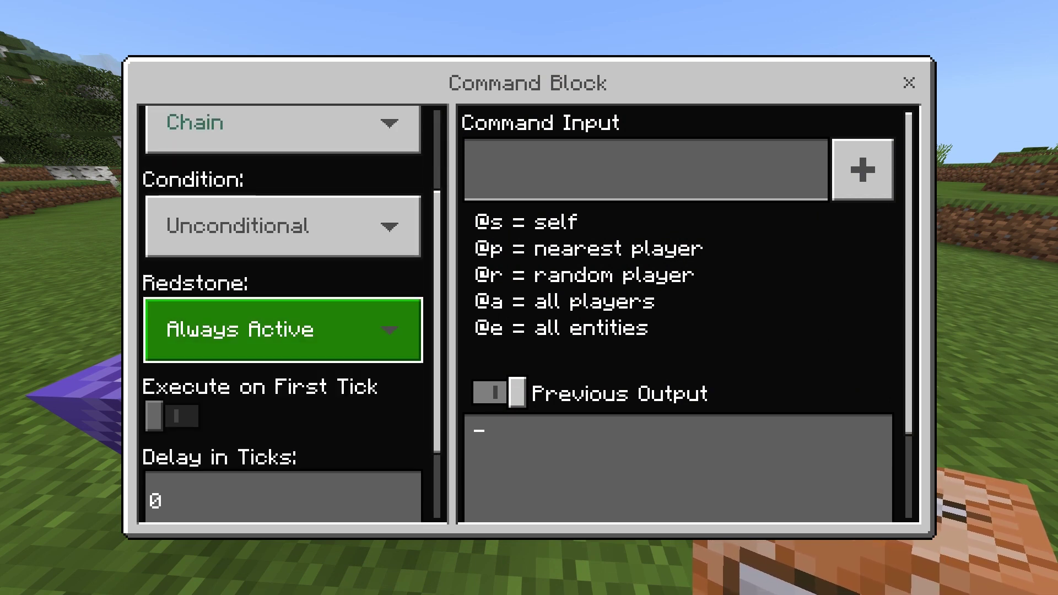
# Set the chain command block's delay to 20 ticks.
pyautogui.press('Down')
pyautogui.press('Down')
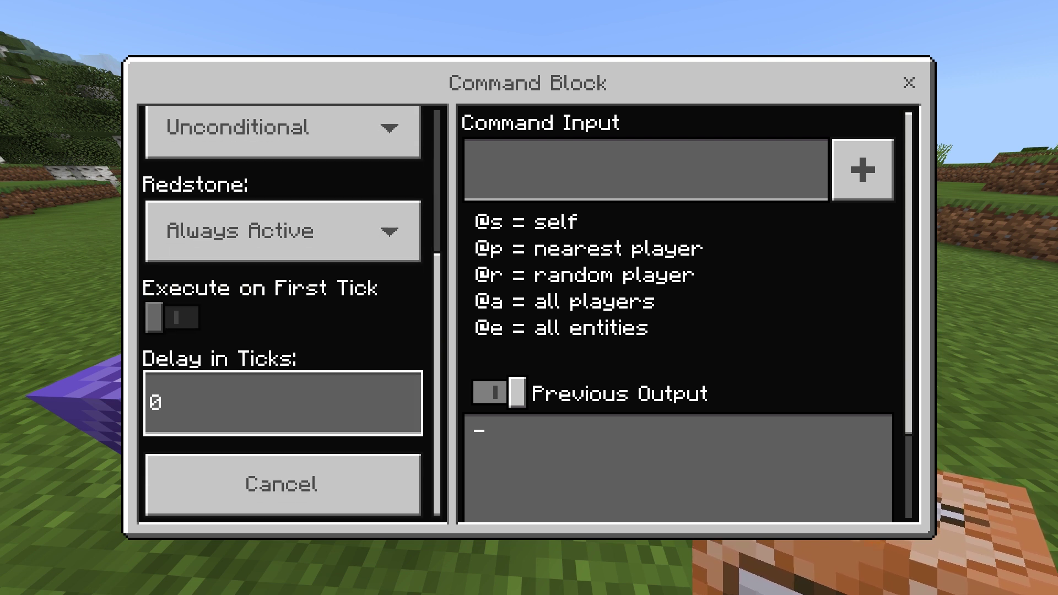
pyautogui.press('Return')
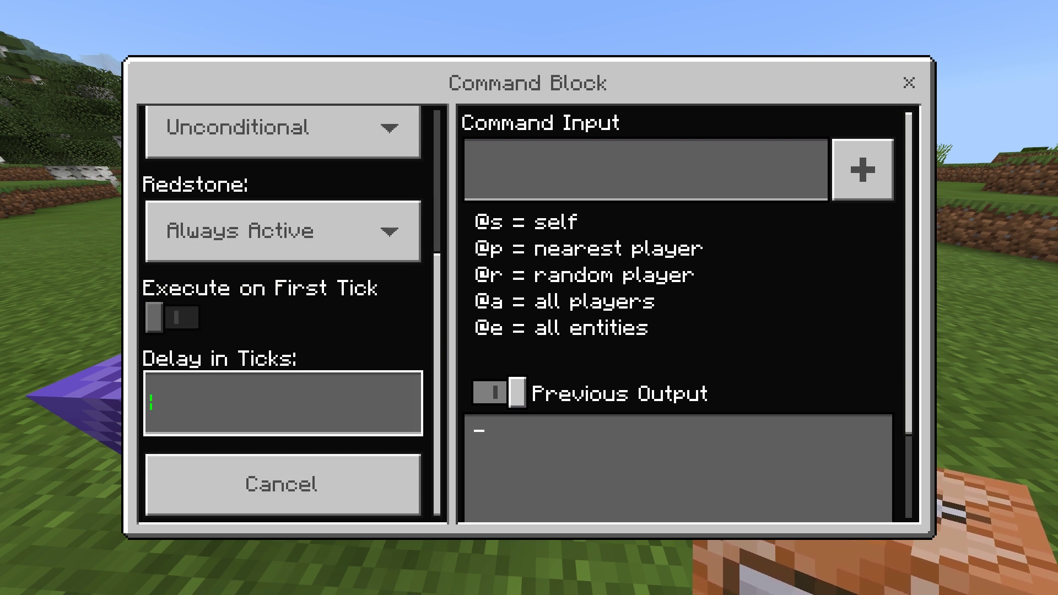
pyautogui.write('20')
# Begin the chain block's command with "/title @a actionbar §".
pyautogui.click(474, 155)
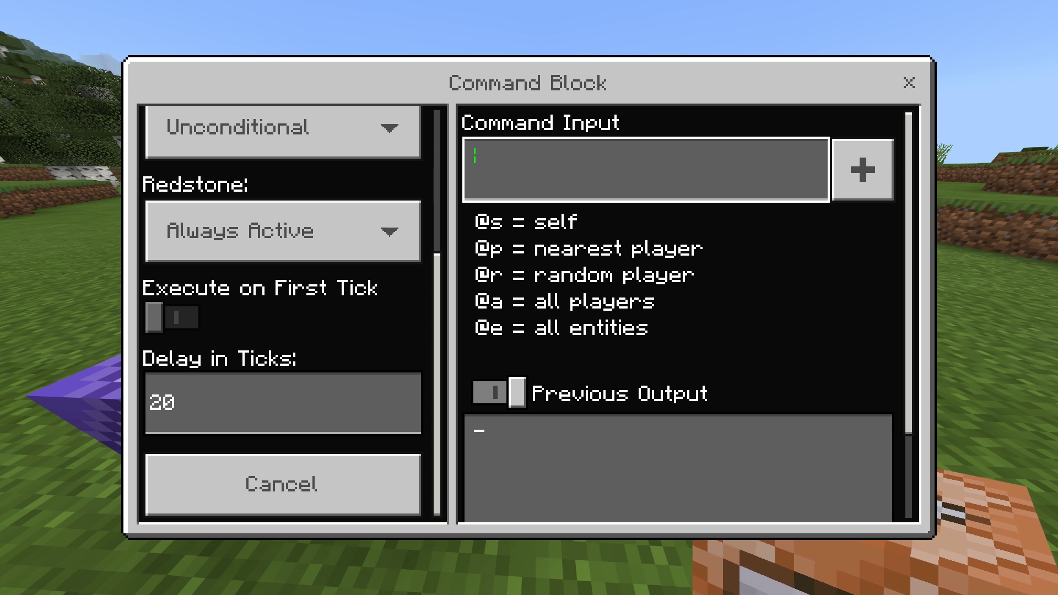
pyautogui.write('/title ')
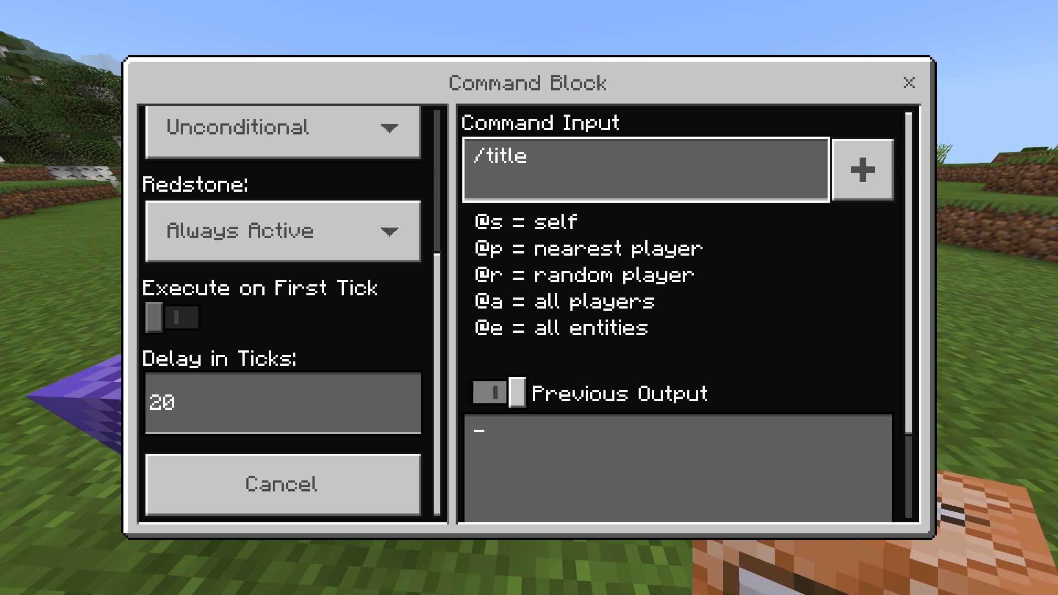
pyautogui.write('@a')
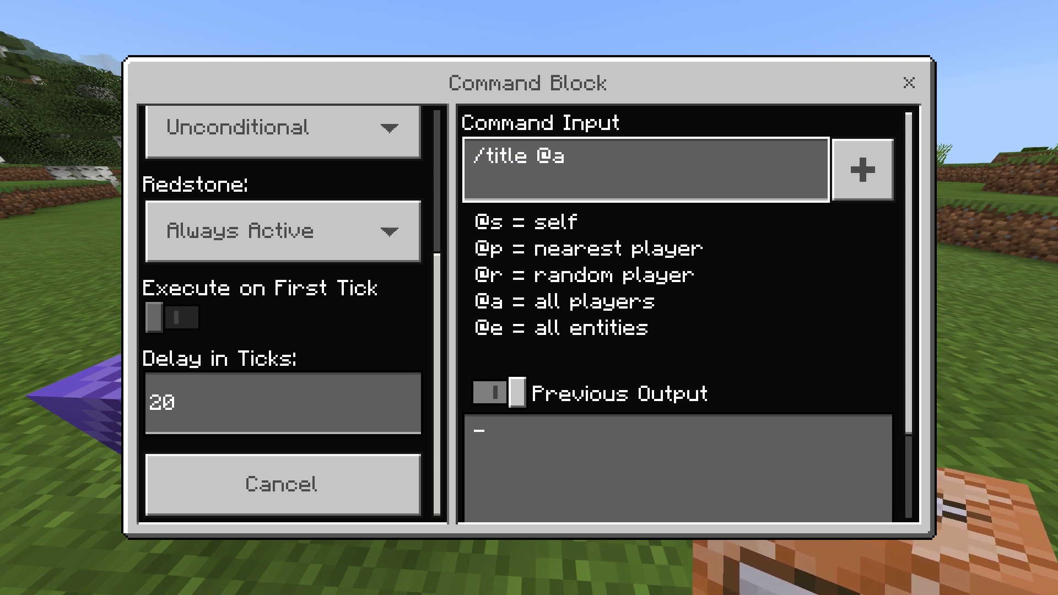
pyautogui.write(' actiob')
pyautogui.press('BackSpace')
pyautogui.press('BackSpace')
pyautogui.write('onbar')
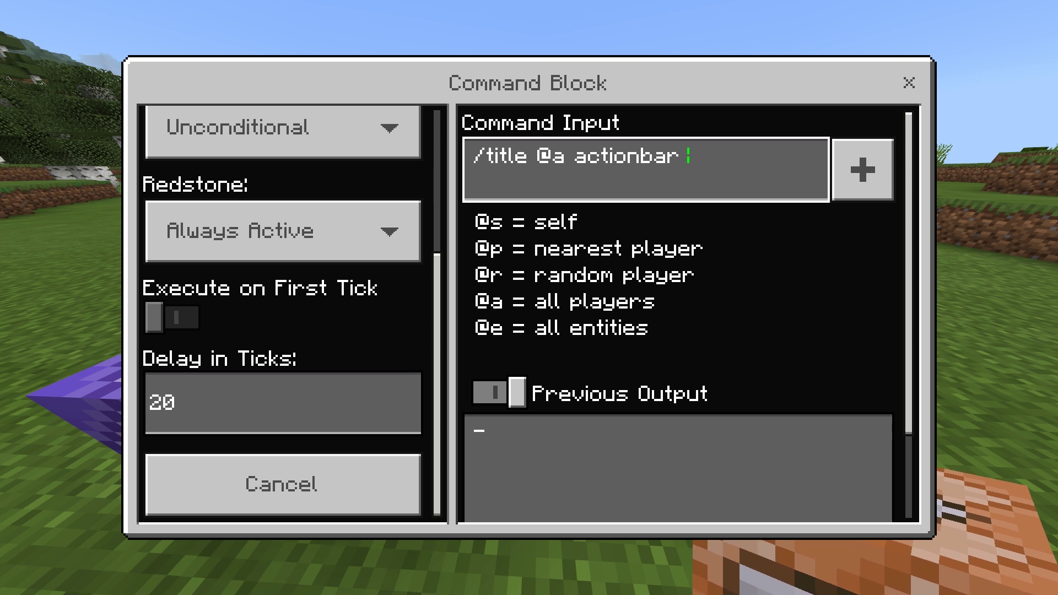
pyautogui.write(' §')
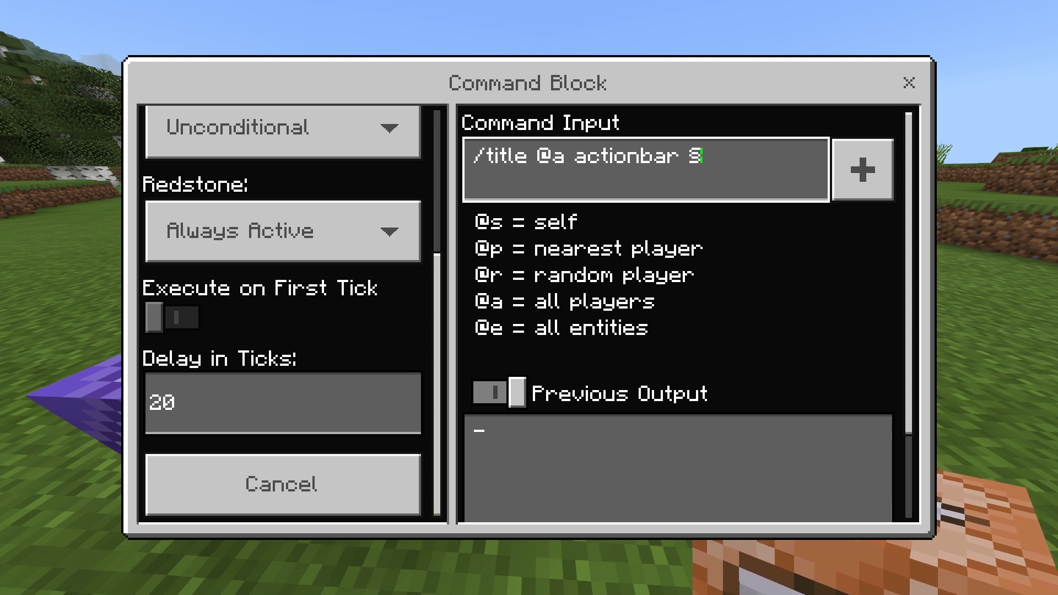
# Try the colour codes 1, 2, a and b after the section sign in the command.
pyautogui.write('1')
pyautogui.press('BackSpace')
pyautogui.write('2')
pyautogui.press('BackSpace')
pyautogui.write('a')
pyautogui.press('BackSpace')
pyautogui.write('b')
pyautogui.press('BackSpace')
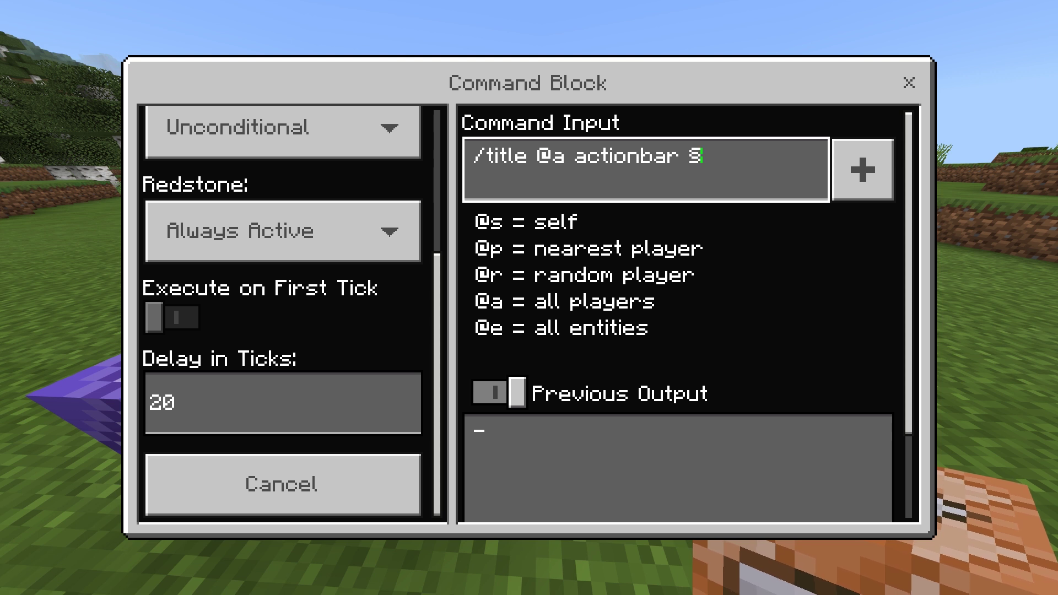
# Complete the command with colour code 3 and the text "Switching In 10...", and close the block's settings.
pyautogui.write('3')
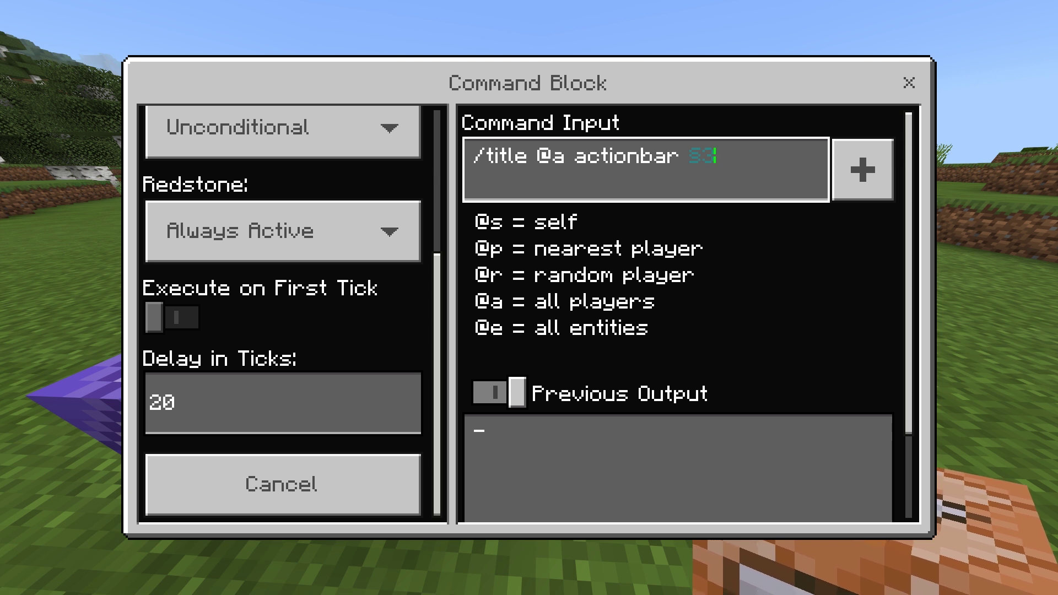
pyautogui.write('Switching')
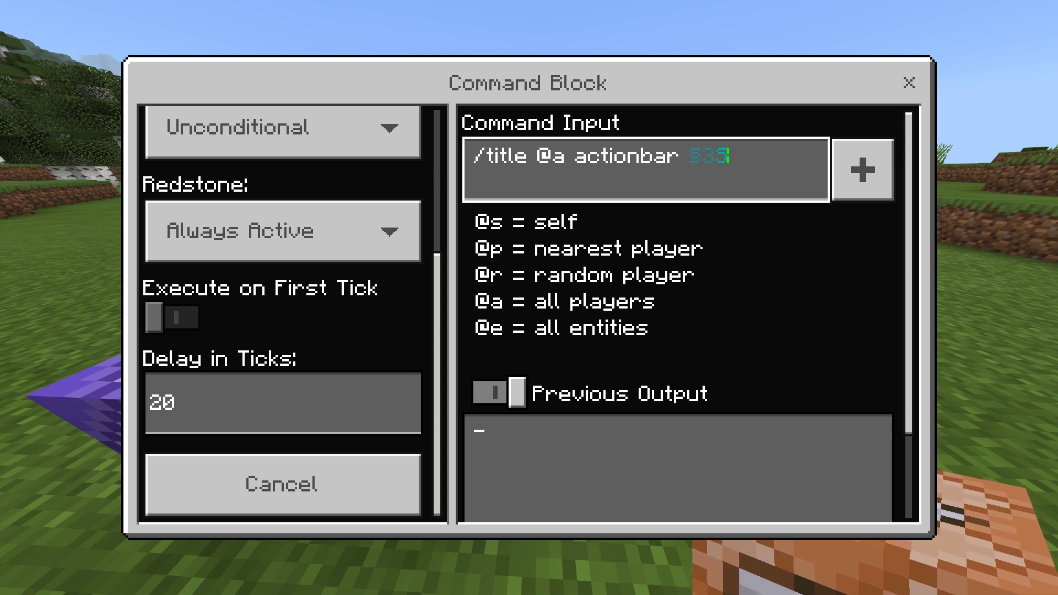
pyautogui.write(' In 10...')
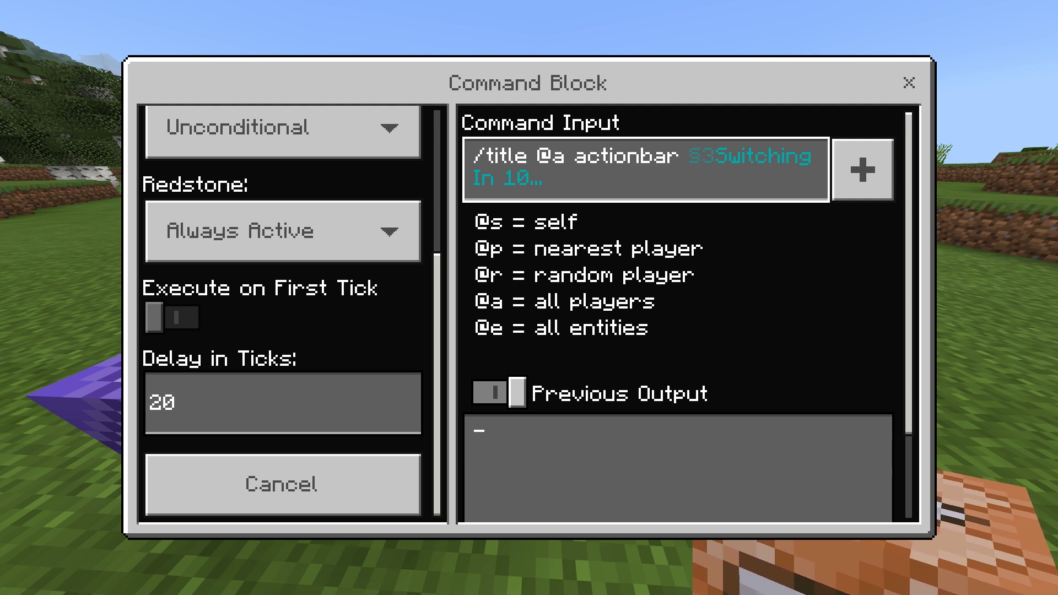
pyautogui.press('Escape')
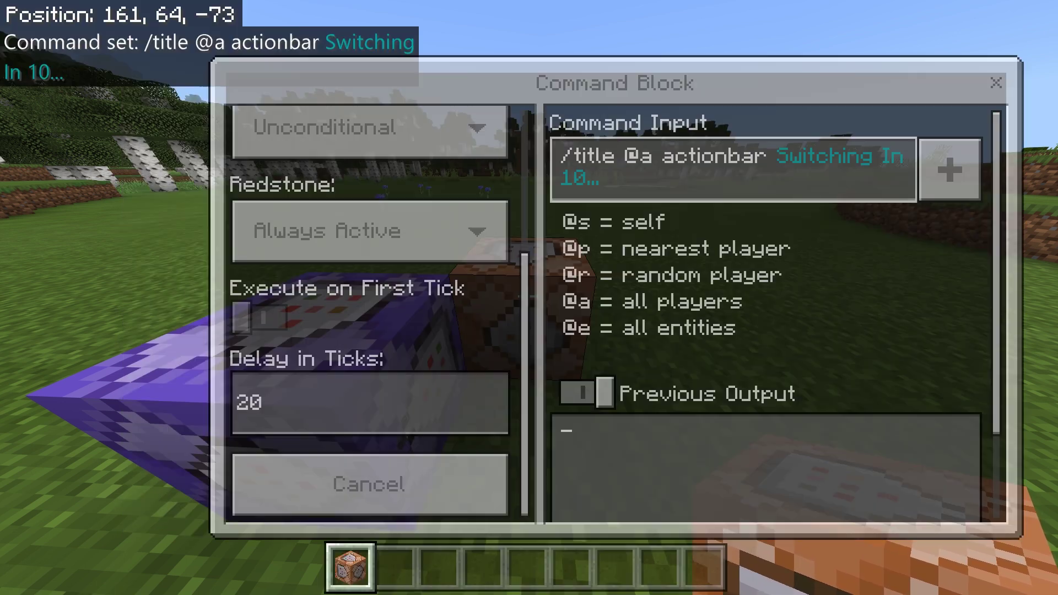
# Replace the placed chain command block with a picked copy of it, directly in front of the repeating command block.
pyautogui.scroll(-1, 529, 298)
pyautogui.middleClick(528, 298)
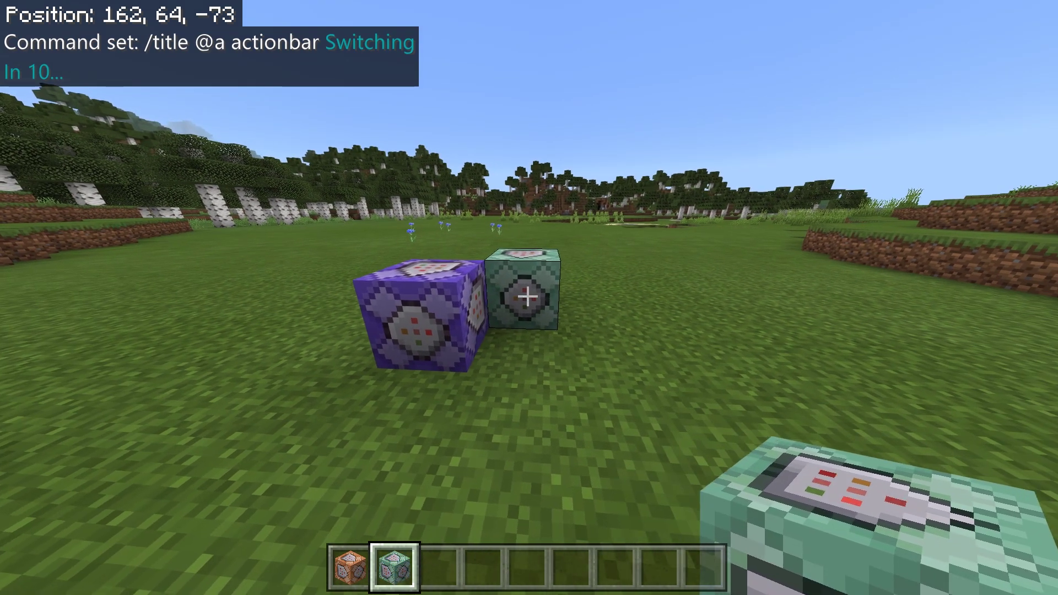
pyautogui.click(528, 297)
pyautogui.press('s')
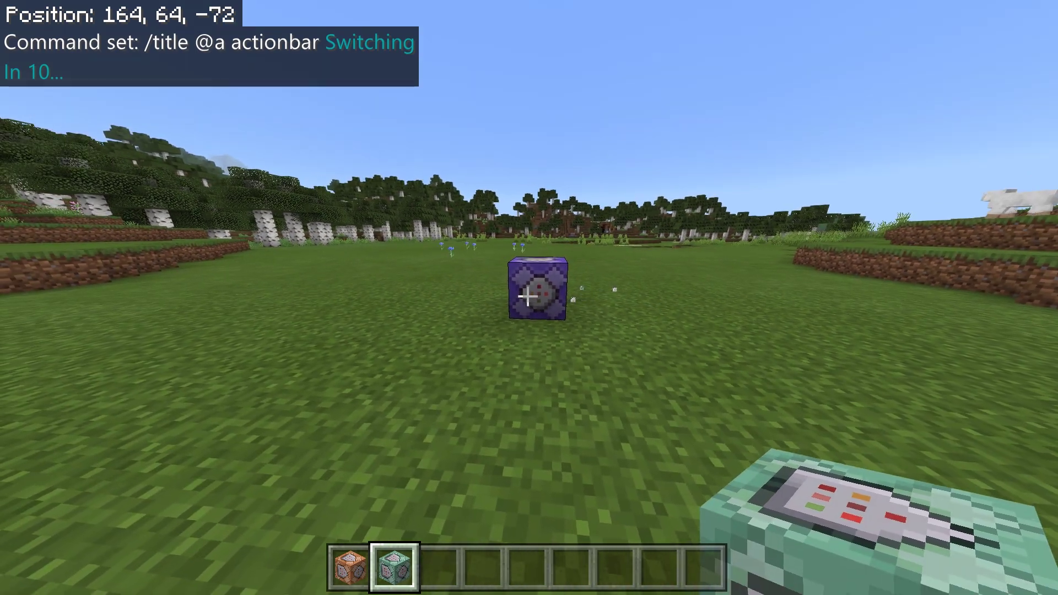
pyautogui.rightClick(528, 297)
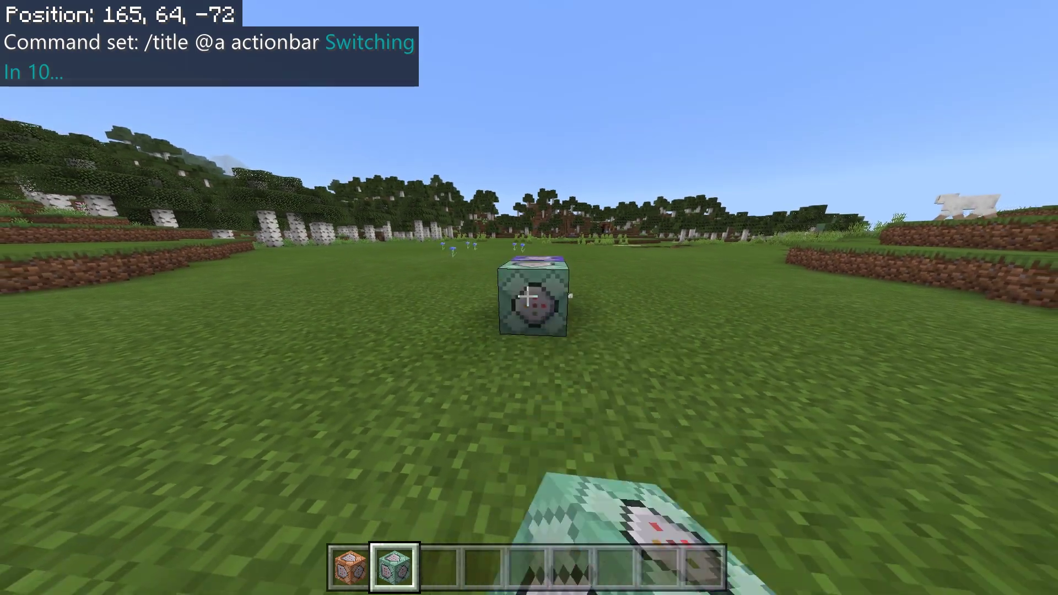
# Extend the chain with copies of the chain command block in a straight line leading away from the repeating command block.
pyautogui.press('s')
pyautogui.press('d')
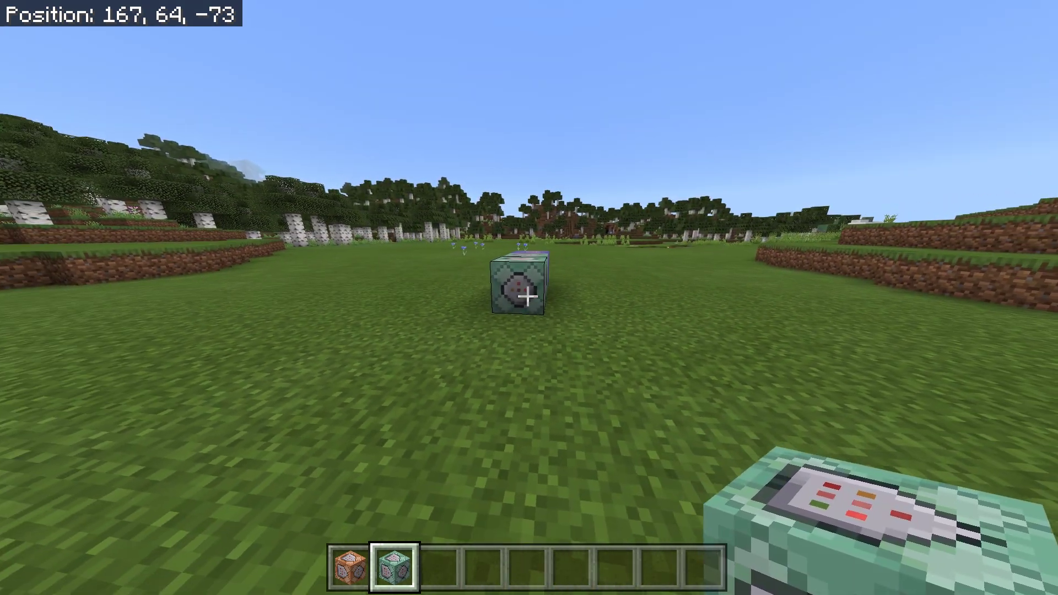
pyautogui.press('s')
pyautogui.rightClick(528, 298)
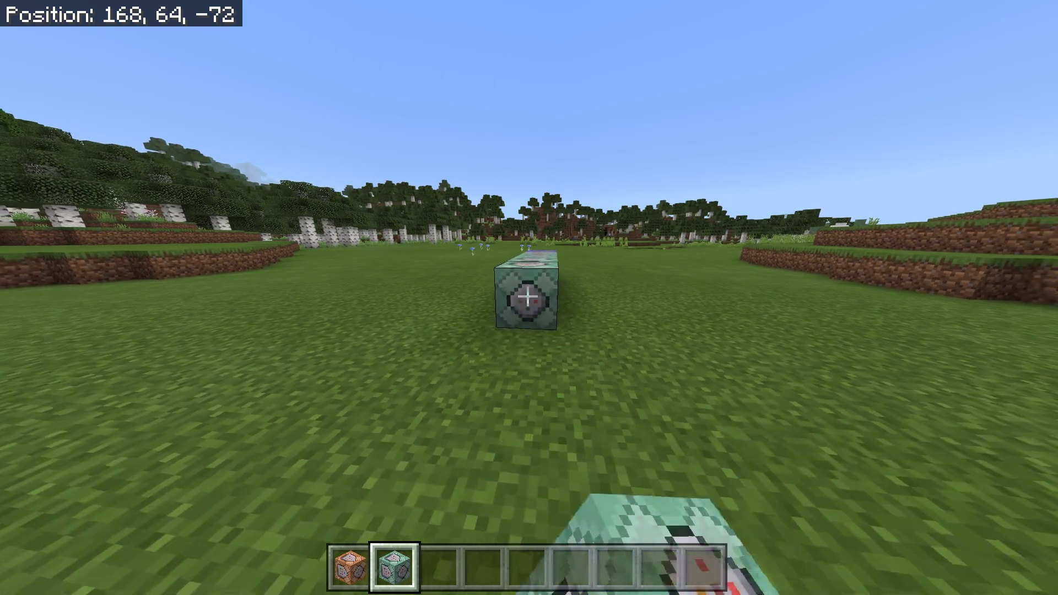
pyautogui.press('d')
pyautogui.press('w')
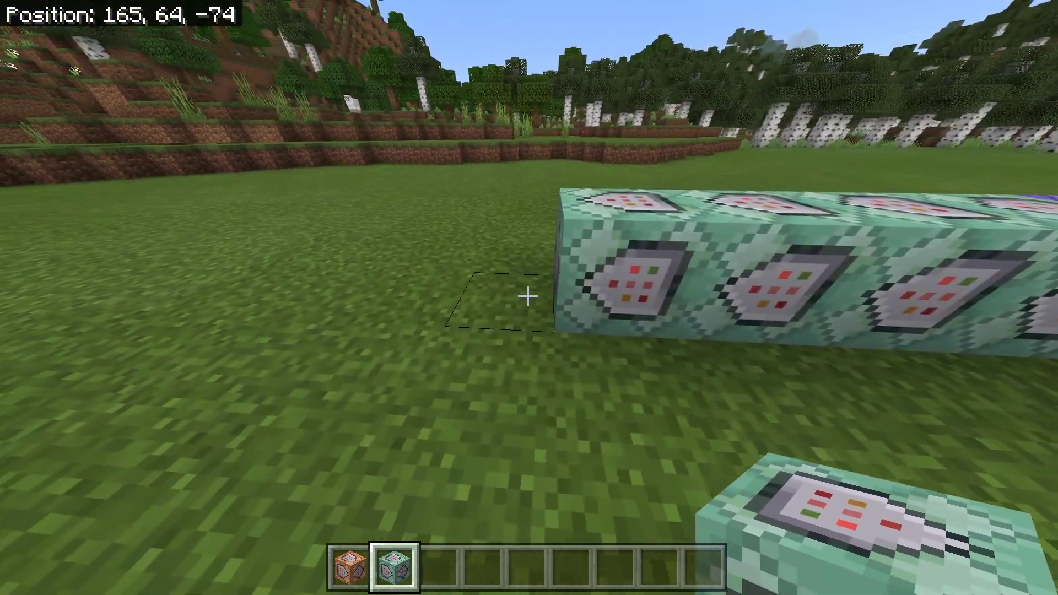
# Turn the chain at its far end and place a parallel second row of five chain command blocks leading back.
pyautogui.press('w')
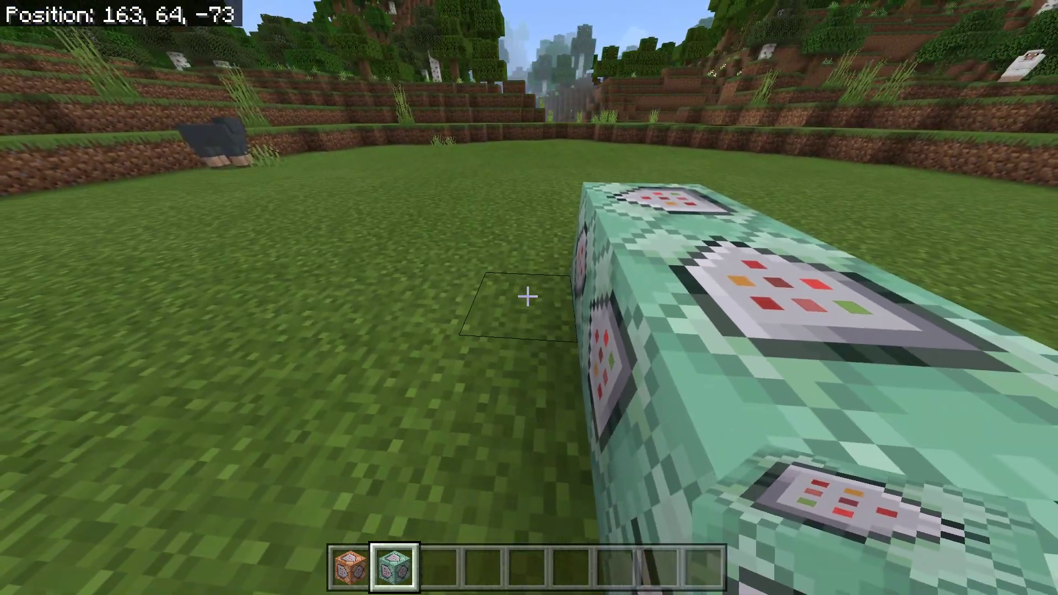
pyautogui.rightClick(528, 297)
pyautogui.press('w')
pyautogui.press('d')
pyautogui.press('a')
pyautogui.press('s')
pyautogui.press('w')
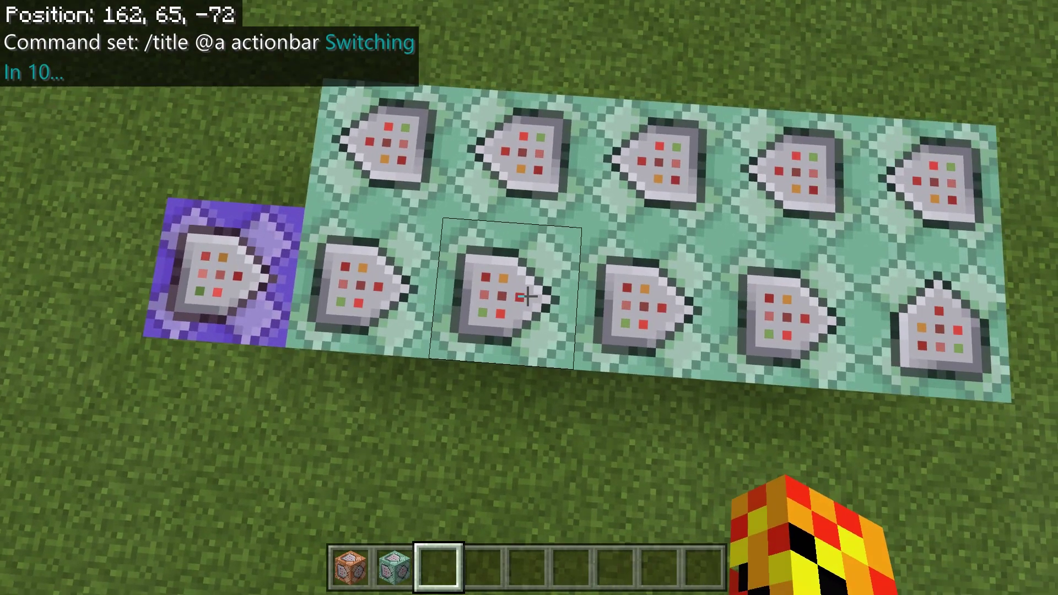
# Set the second chain block's text to "Switching In 9..." and the third block's to "Switching In 8...".
pyautogui.rightClick(528, 297)
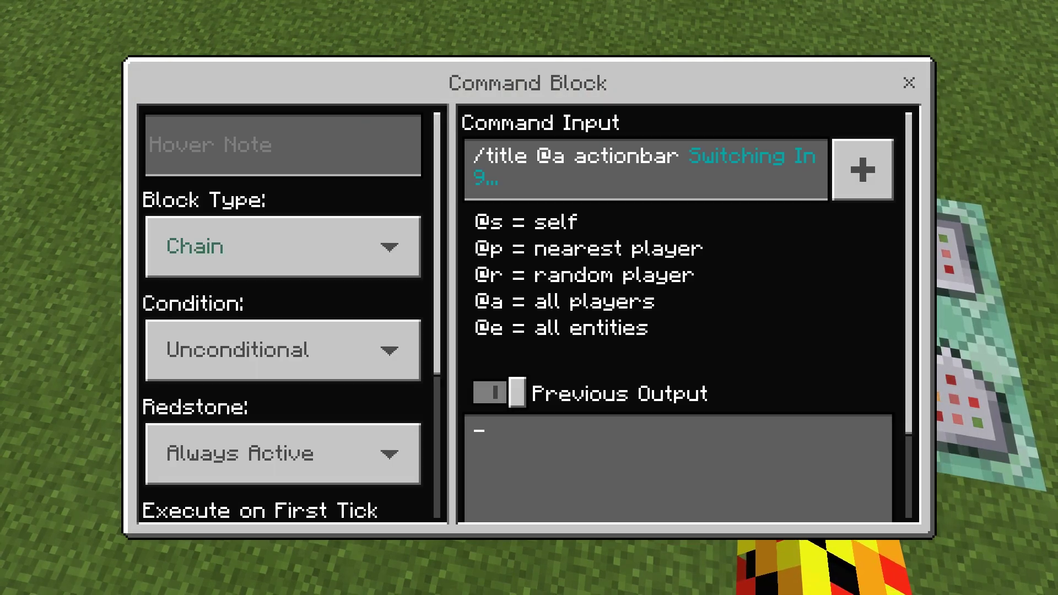
pyautogui.press('Escape')
pyautogui.rightClick(529, 297)
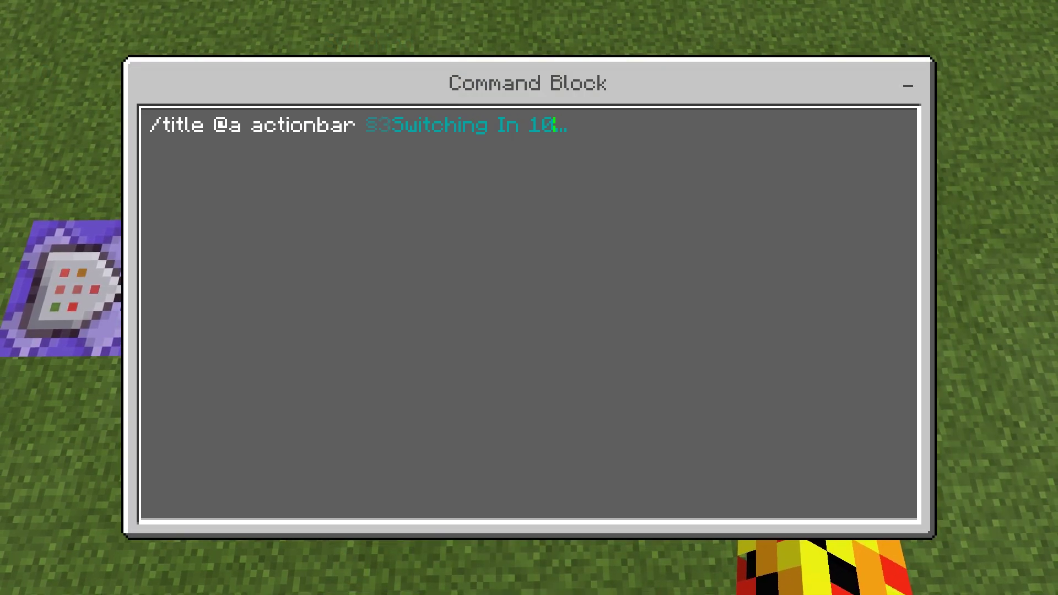
pyautogui.press('Escape')
# Change the fourth chain block's action bar text to "Switching In 7...".
pyautogui.press('d')
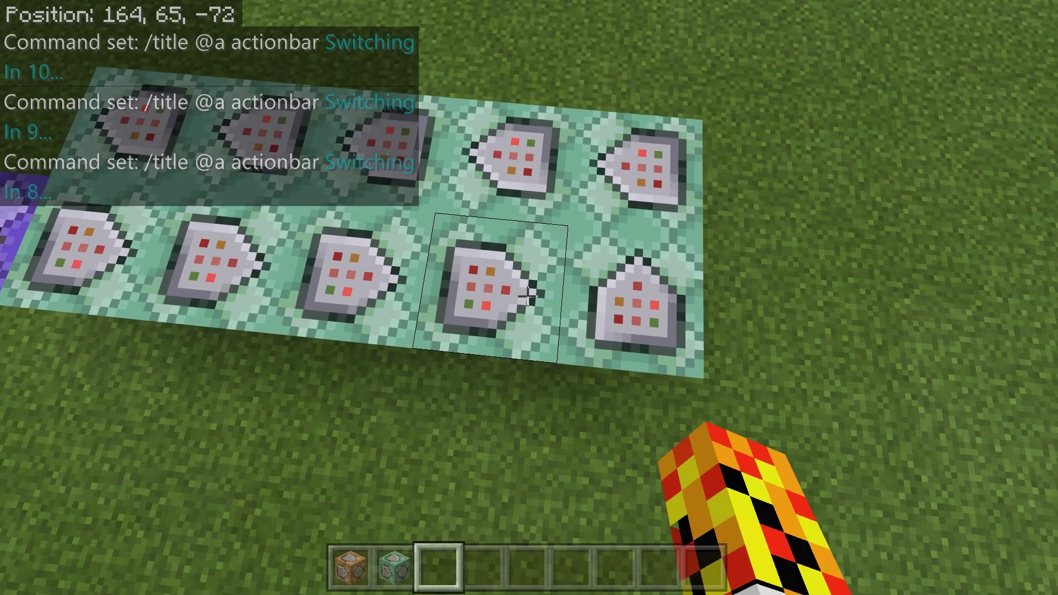
pyautogui.rightClick(530, 297)
pyautogui.click(863, 171)
pyautogui.click(559, 125)
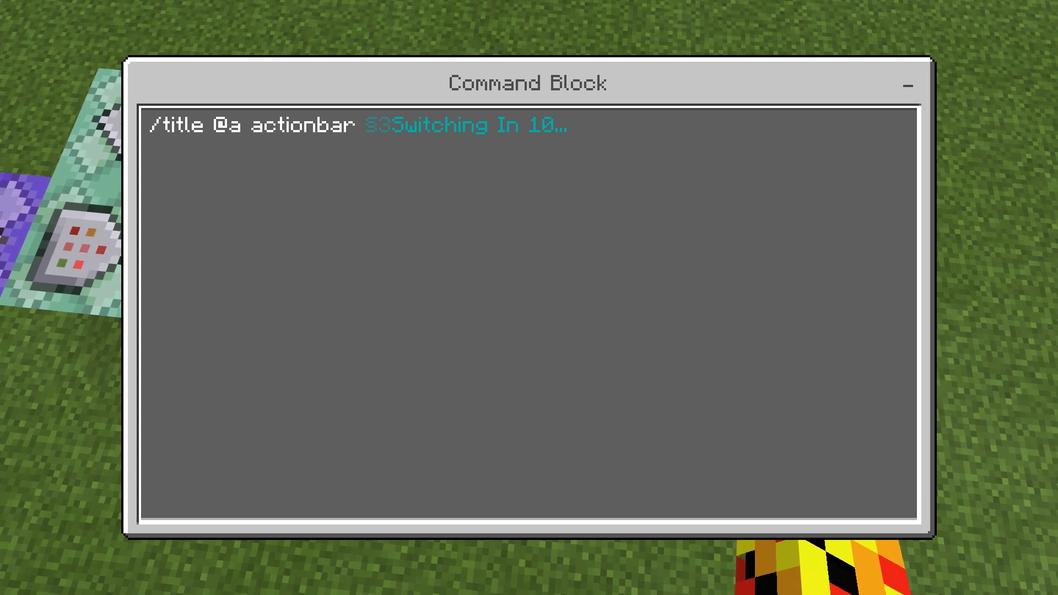
pyautogui.press('Escape')
# Change the corner chain block's action bar text to "Switching In 6..." and close its settings.
pyautogui.press('d')
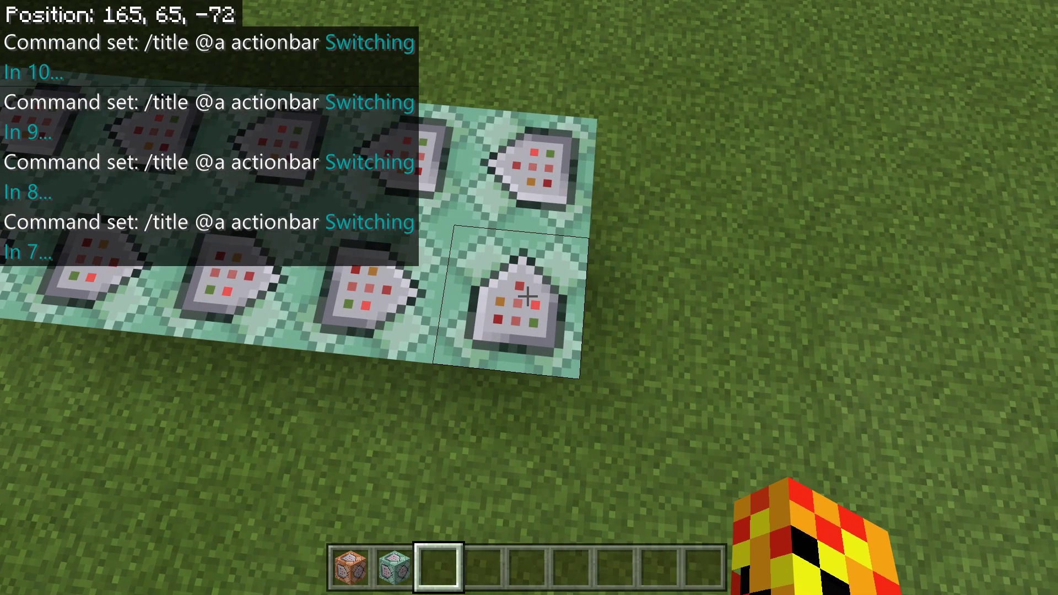
pyautogui.rightClick(530, 298)
pyautogui.click(634, 166)
pyautogui.click(555, 125)
pyautogui.press('BackSpace')
pyautogui.press('BackSpace')
pyautogui.write('6')
pyautogui.press('Escape')
pyautogui.press('Escape')
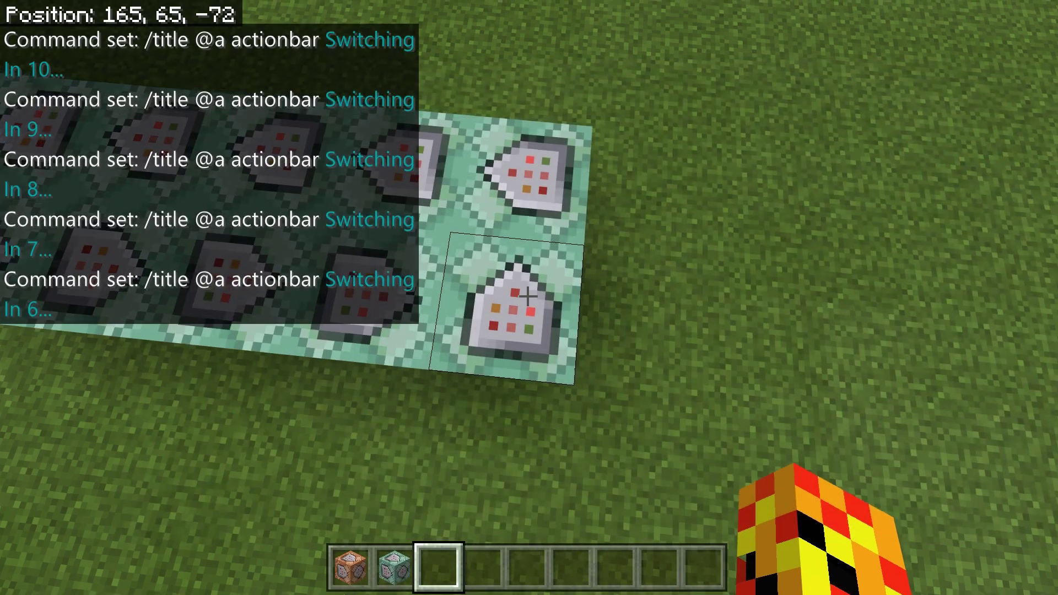
# Change the text of the second row's first chain block to "Switching In 5...".
pyautogui.press('d')
pyautogui.rightClick(530, 298)
pyautogui.press('Left')
pyautogui.press('Left')
pyautogui.press('Left')
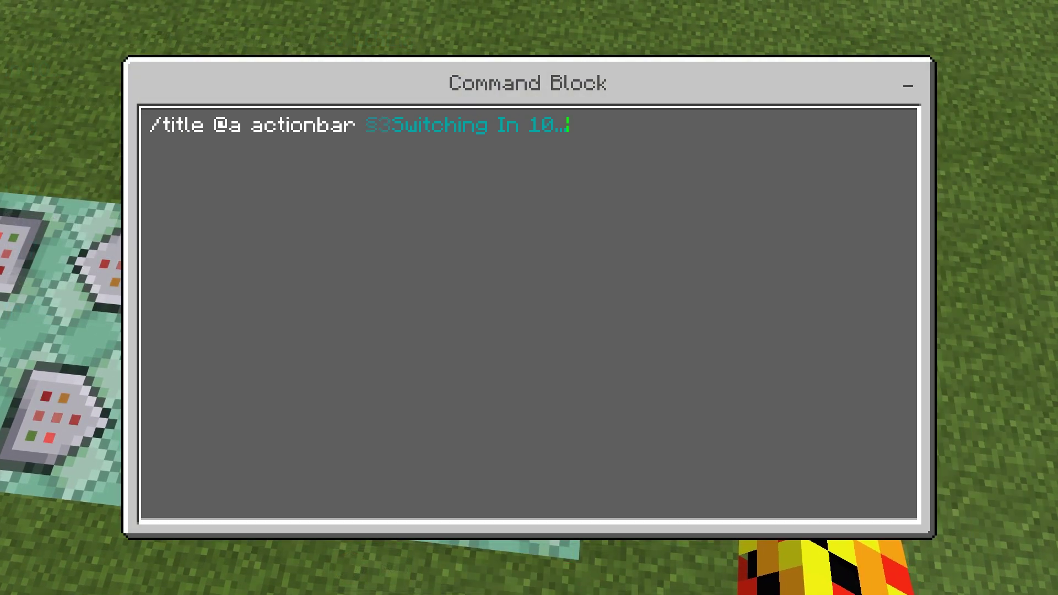
pyautogui.press('BackSpace')
pyautogui.press('BackSpace')
pyautogui.write('5')
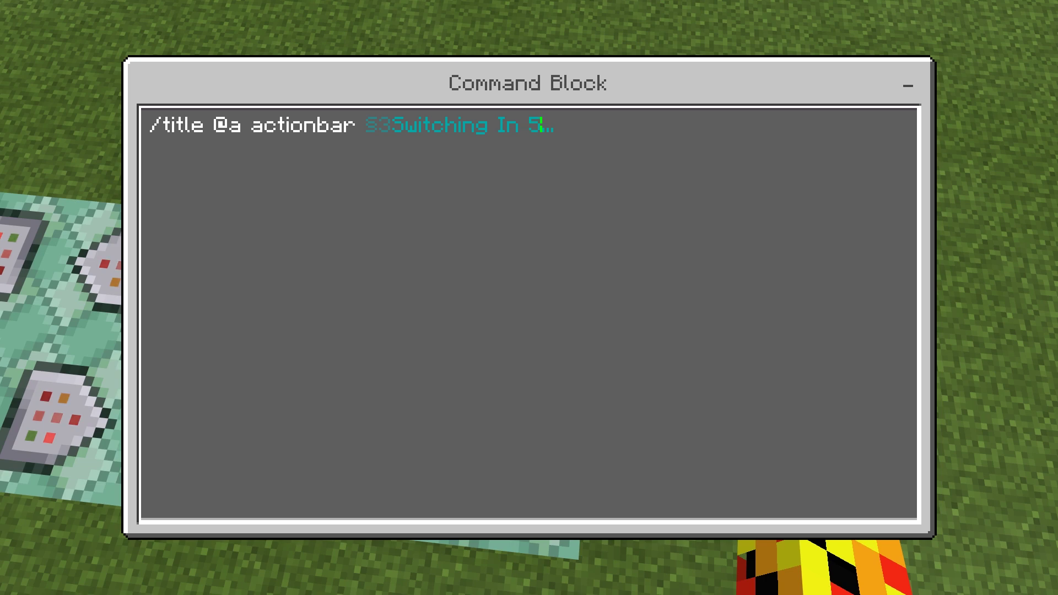
pyautogui.press('Escape')
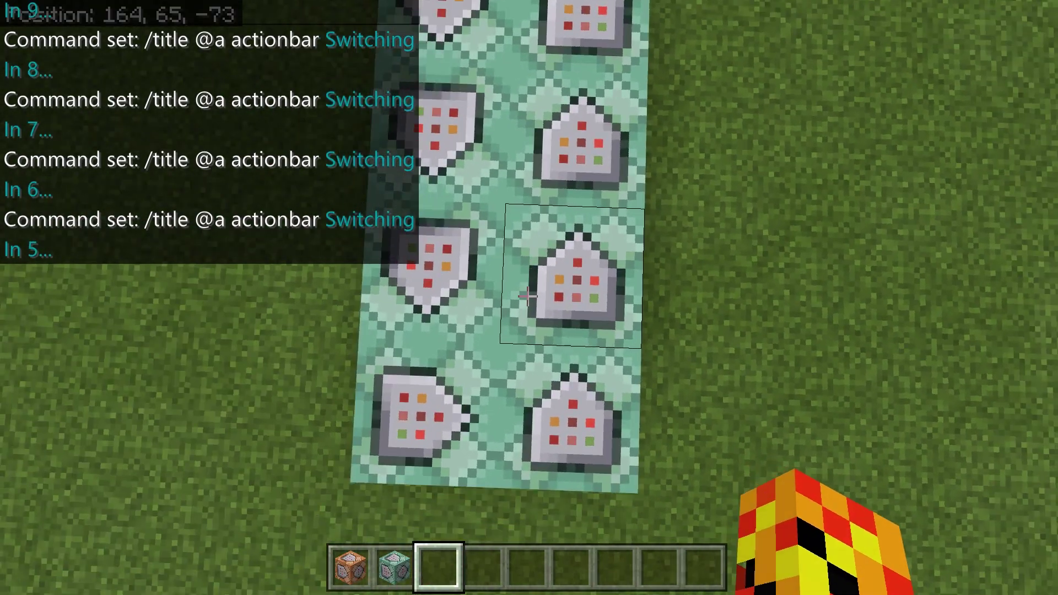
# Set the next two chain blocks in the second row to "Switching In 4..." and "Switching In 3...".
pyautogui.rightClick(529, 297)
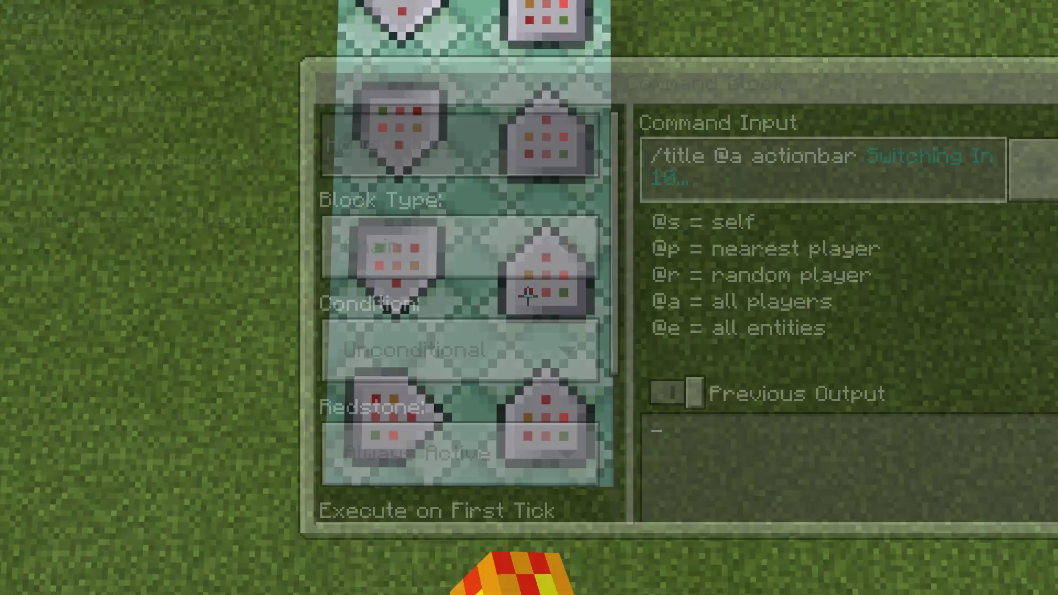
pyautogui.click(863, 170)
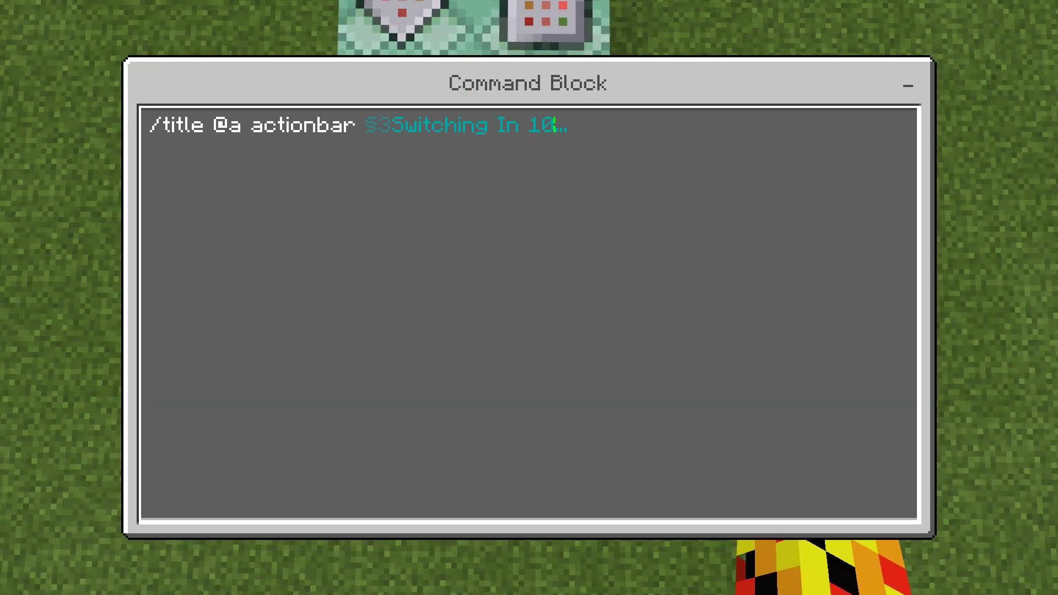
pyautogui.press('Escape')
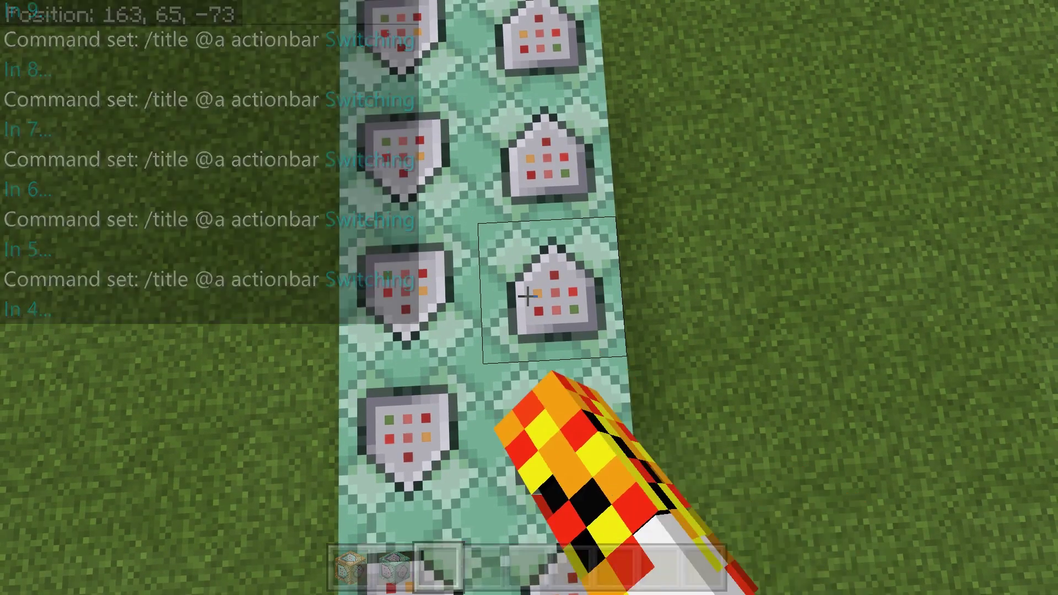
pyautogui.rightClick(530, 298)
pyautogui.click(863, 169)
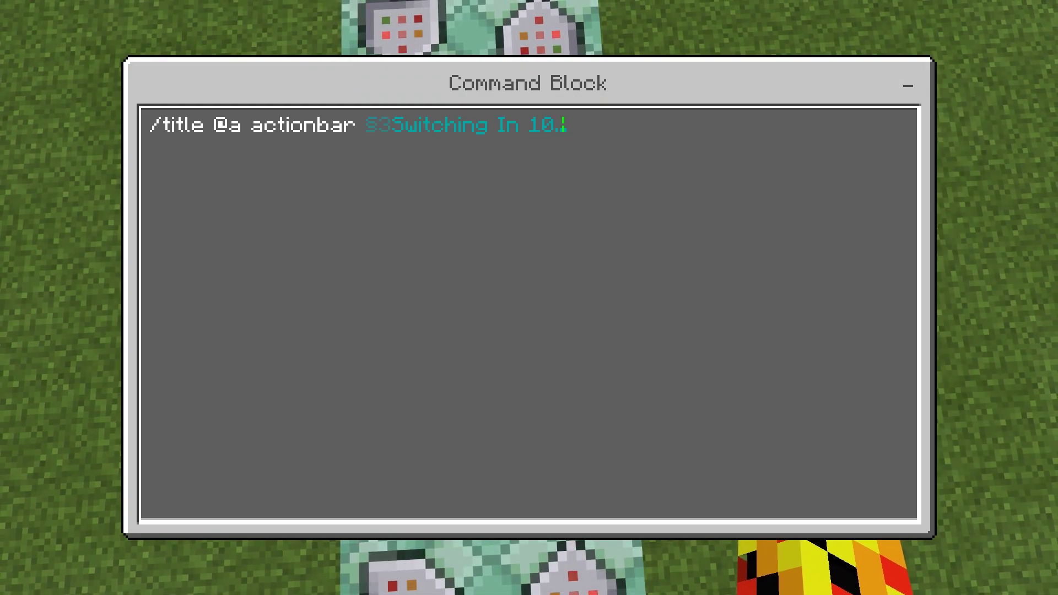
pyautogui.press('Escape')
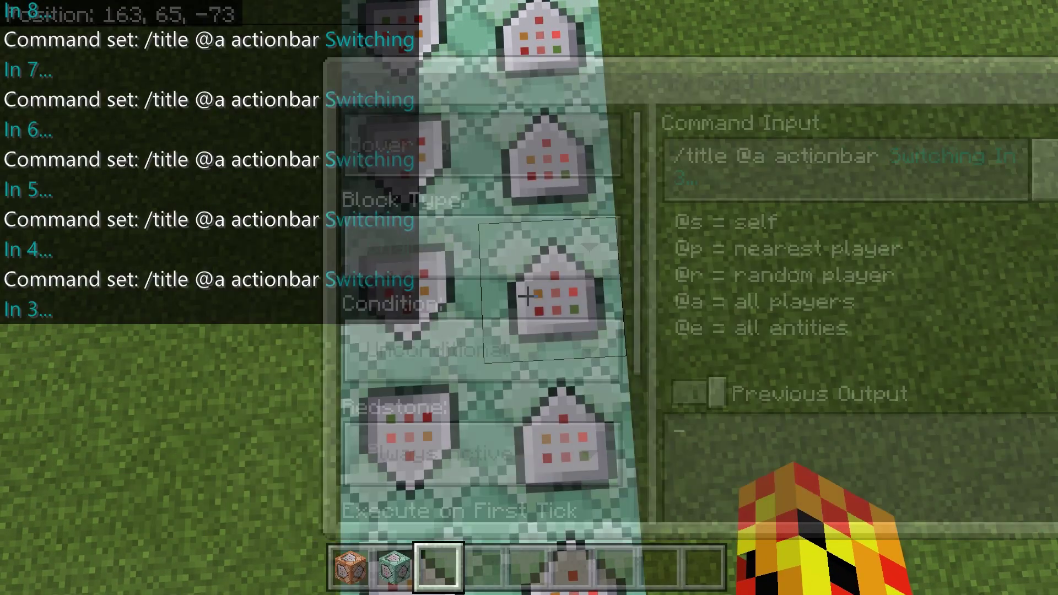
# Set the last two chain blocks of the second row to "Switching In 2..." and "Switching In 1...".
pyautogui.rightClick(529, 298)
pyautogui.click(646, 166)
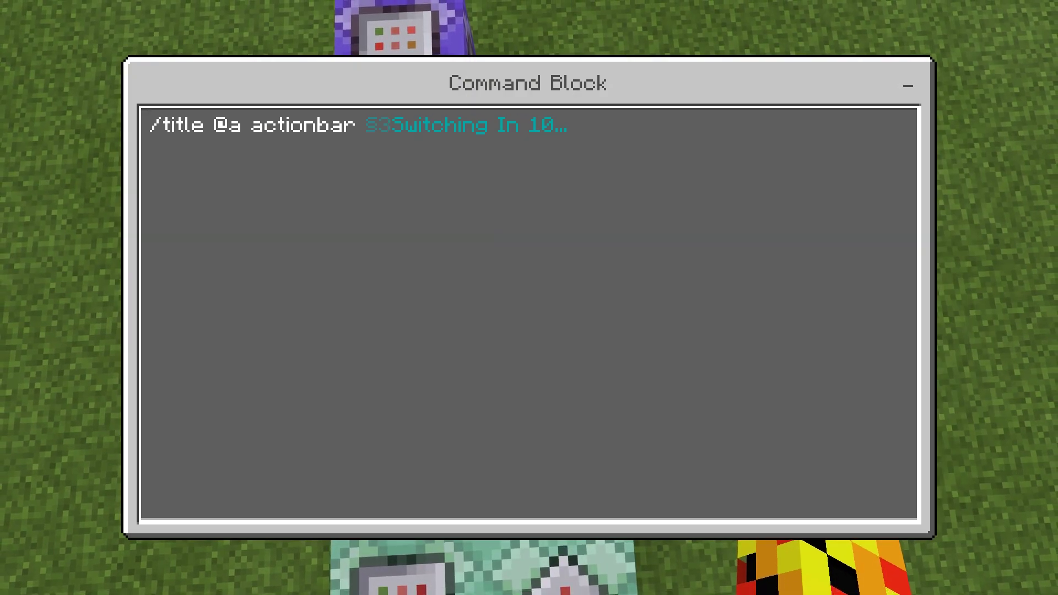
pyautogui.press('Escape')
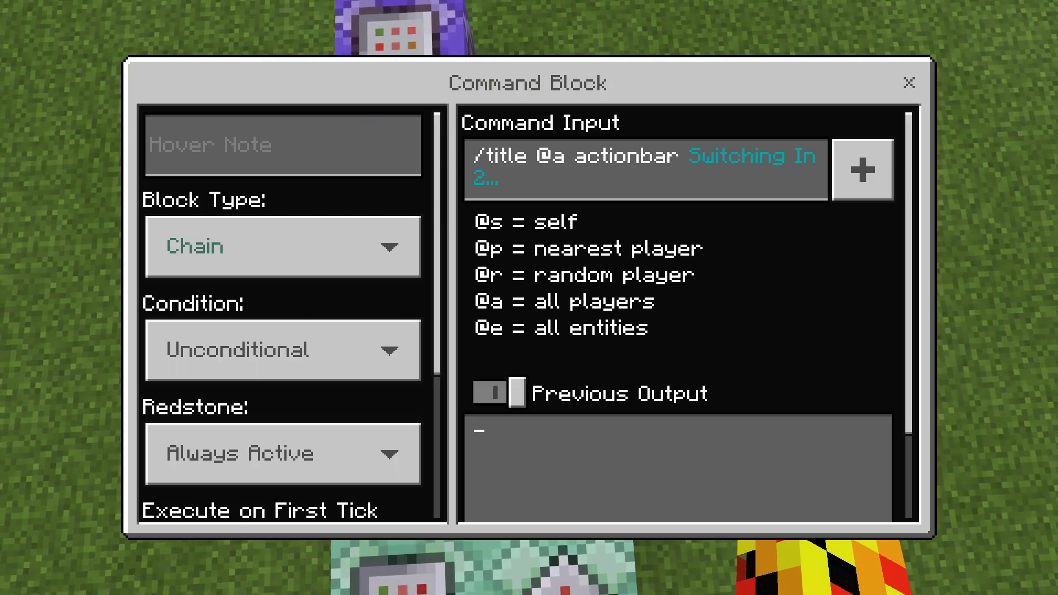
pyautogui.press('Escape')
pyautogui.rightClick(530, 298)
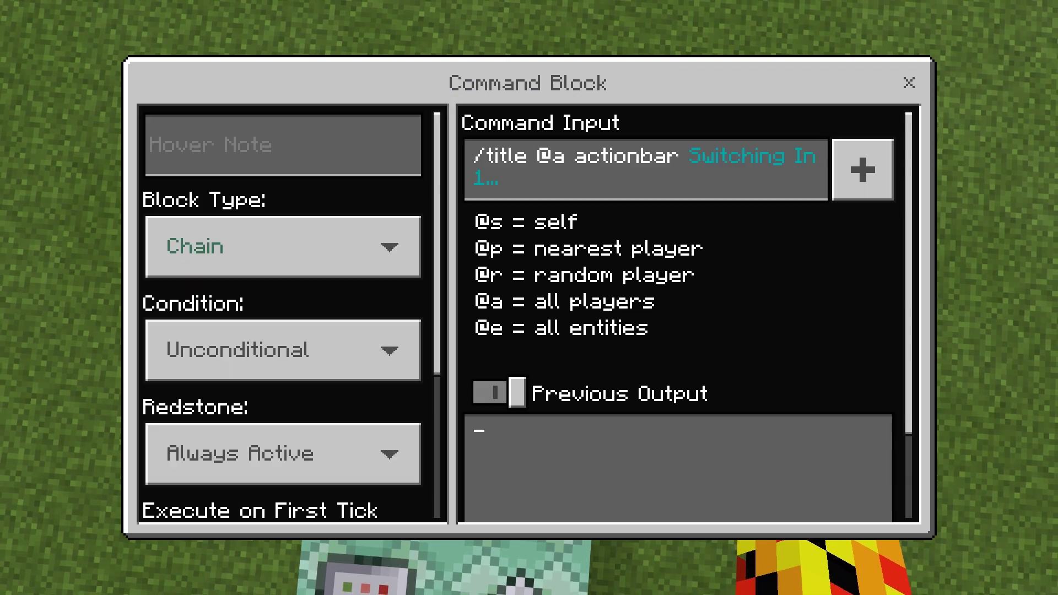
pyautogui.press('Escape')
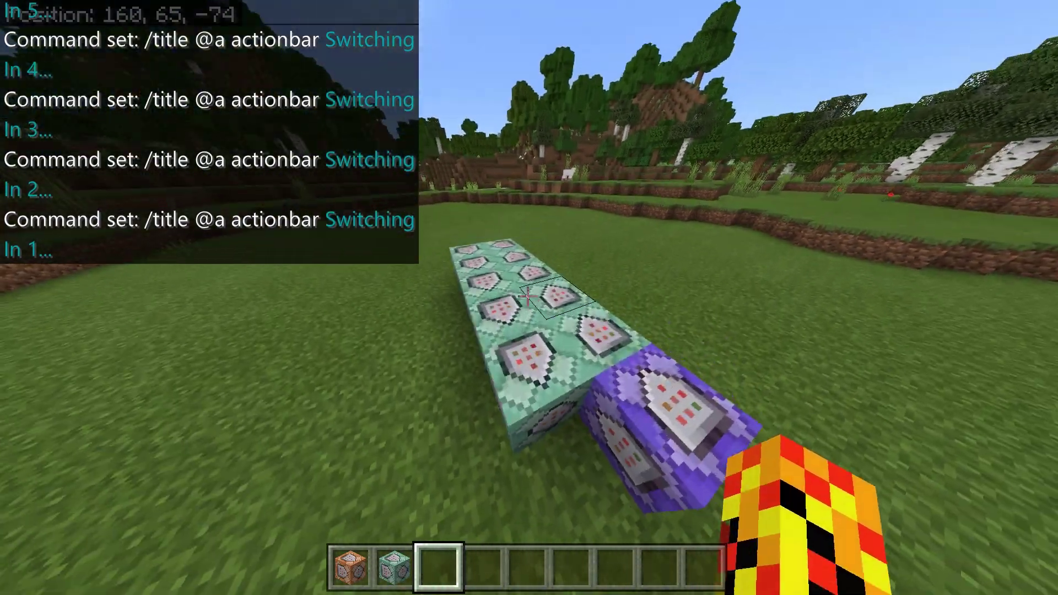
# Examine the command block chain and its end beside the repeating block, from ground level and from above.
pyautogui.press('w')
pyautogui.press('s')
pyautogui.press('shift')
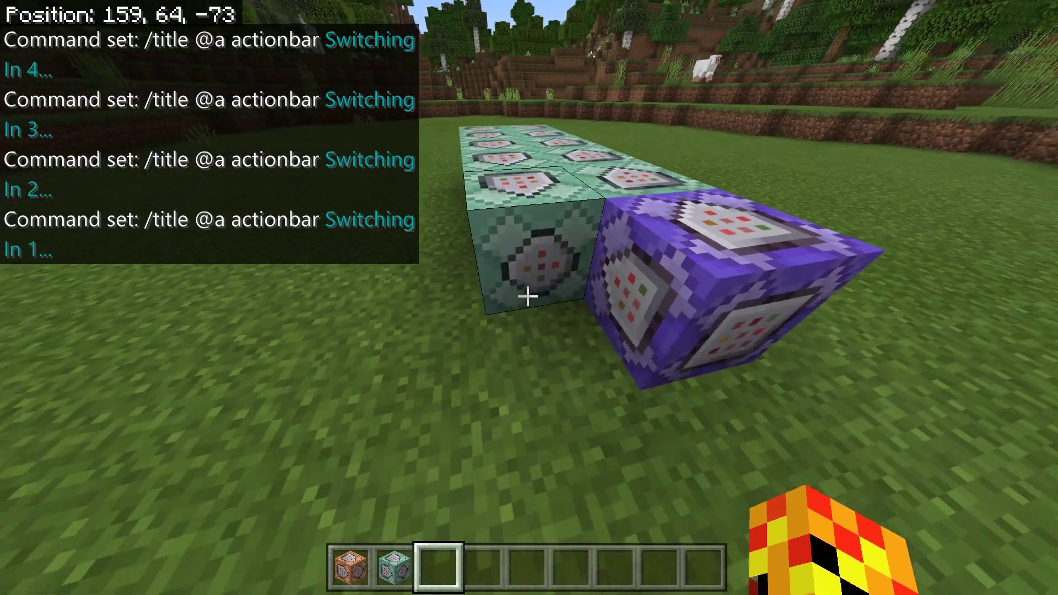
pyautogui.press('s')
pyautogui.press('w')
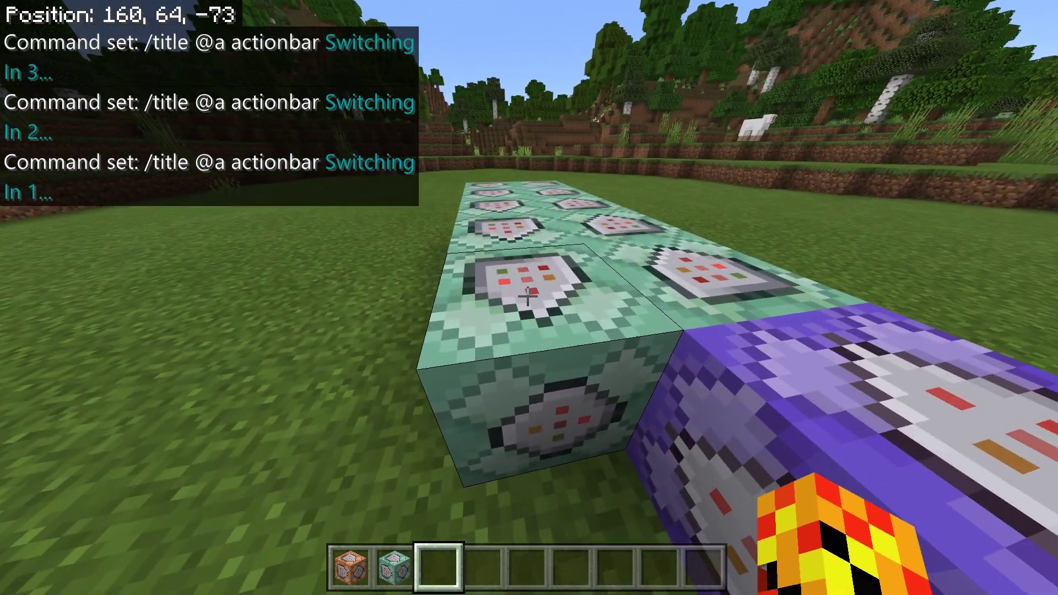
pyautogui.press('s')
pyautogui.press('a')
pyautogui.press('d')
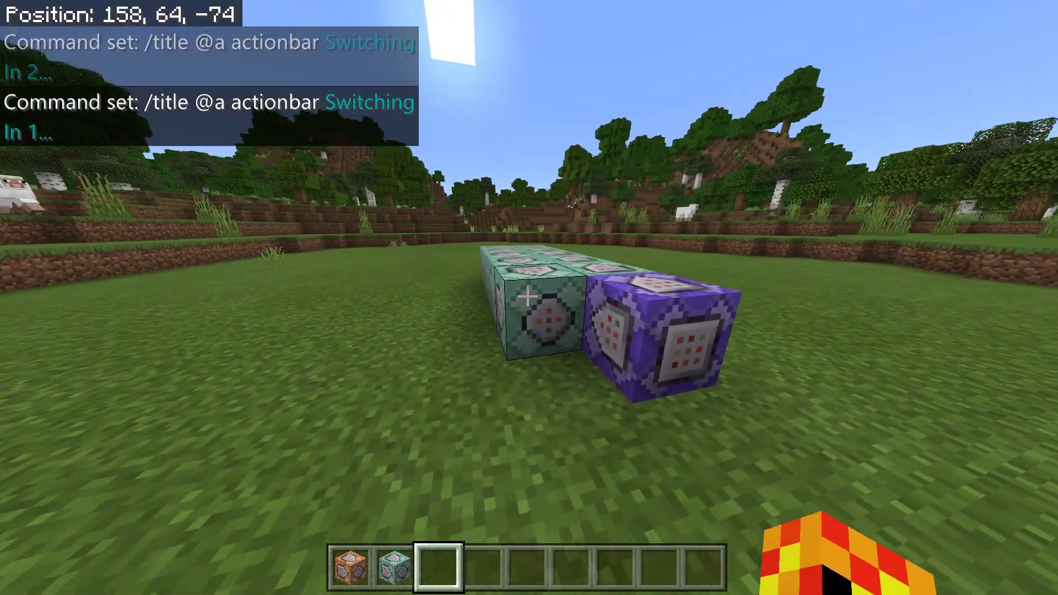
pyautogui.press('w')
pyautogui.press('space')
pyautogui.press('s')
pyautogui.press('space')
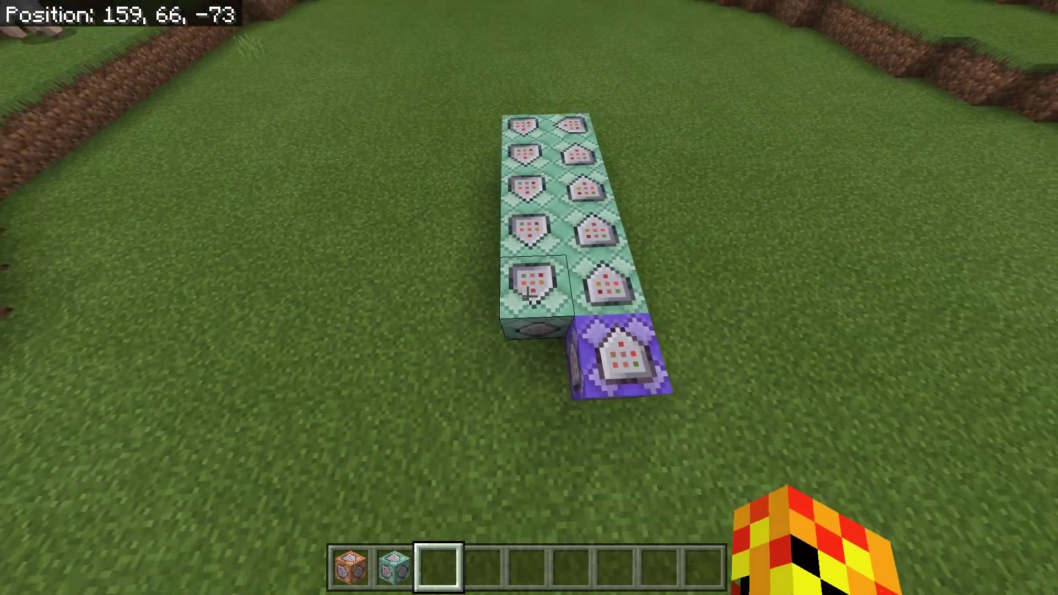
pyautogui.press('s')
pyautogui.press('w')
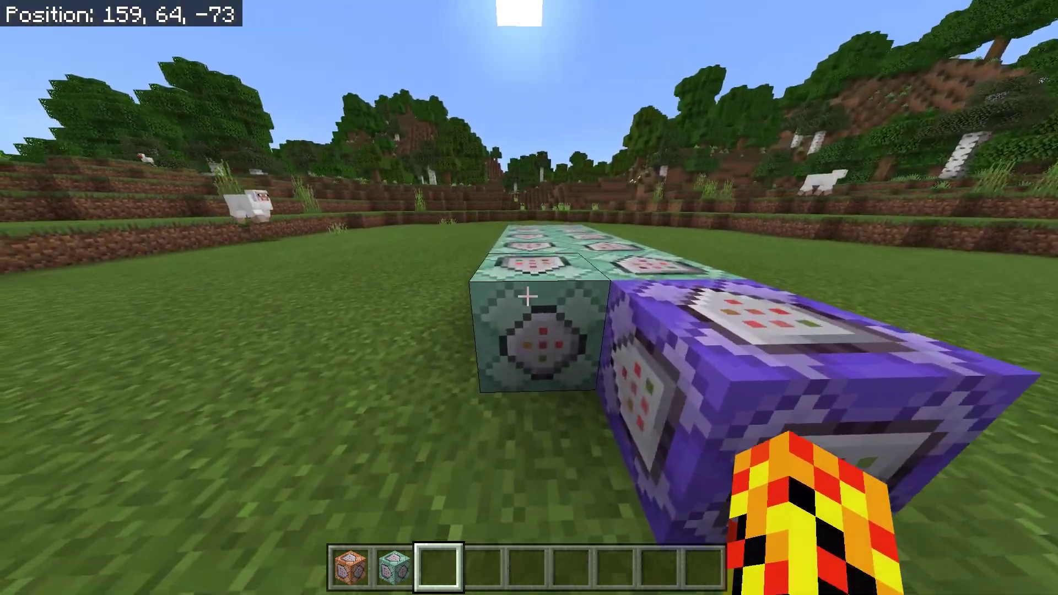
# Place another copy of the chain command block after the "Switching In 1..." block and open its settings.
pyautogui.press('w')
pyautogui.scroll(1, 527, 298)
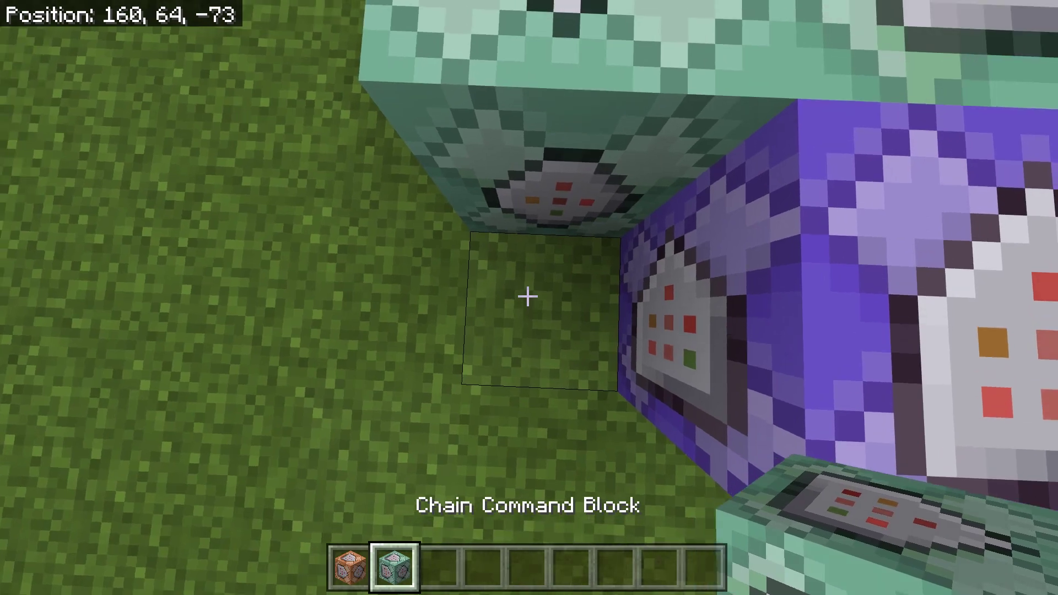
pyautogui.press('space')
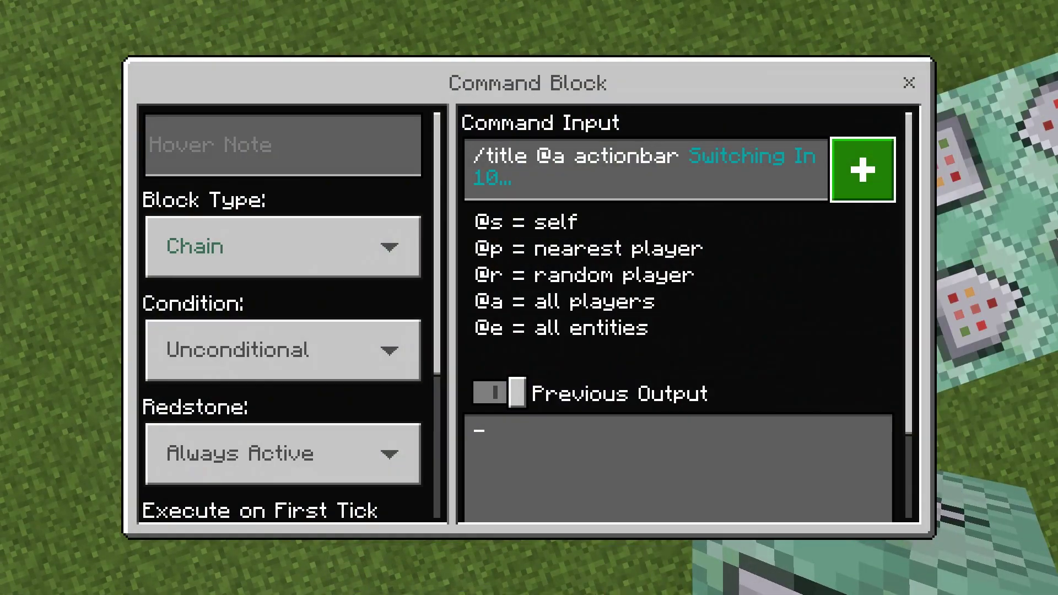
# Clear the new chain block's copied command and begin a new one with "/title".
pyautogui.click(862, 168)
pyautogui.hotkey('ctrl', 'a')
pyautogui.press('BackSpace')
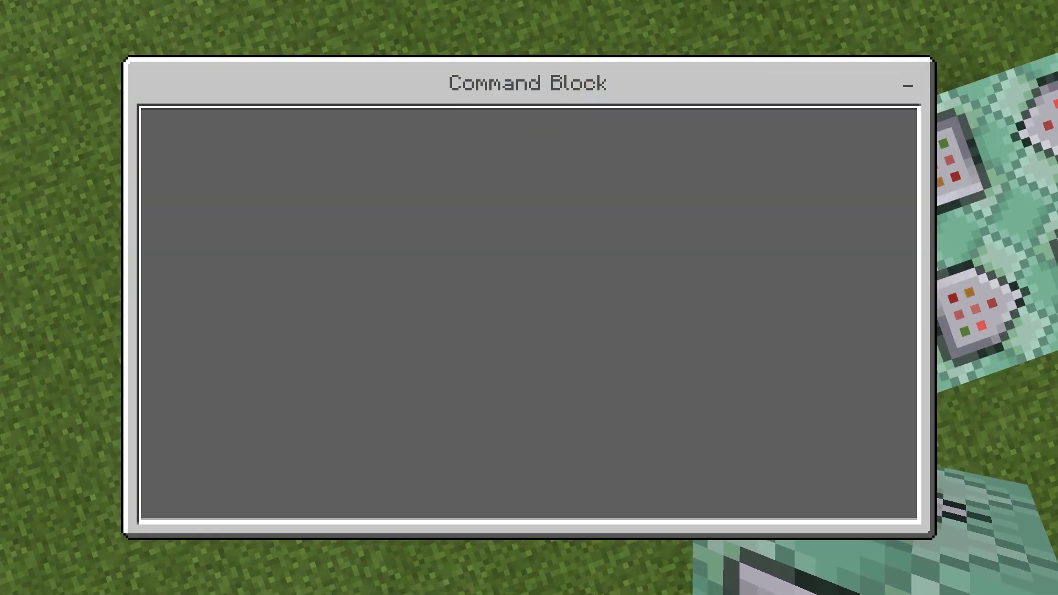
pyautogui.click(909, 85)
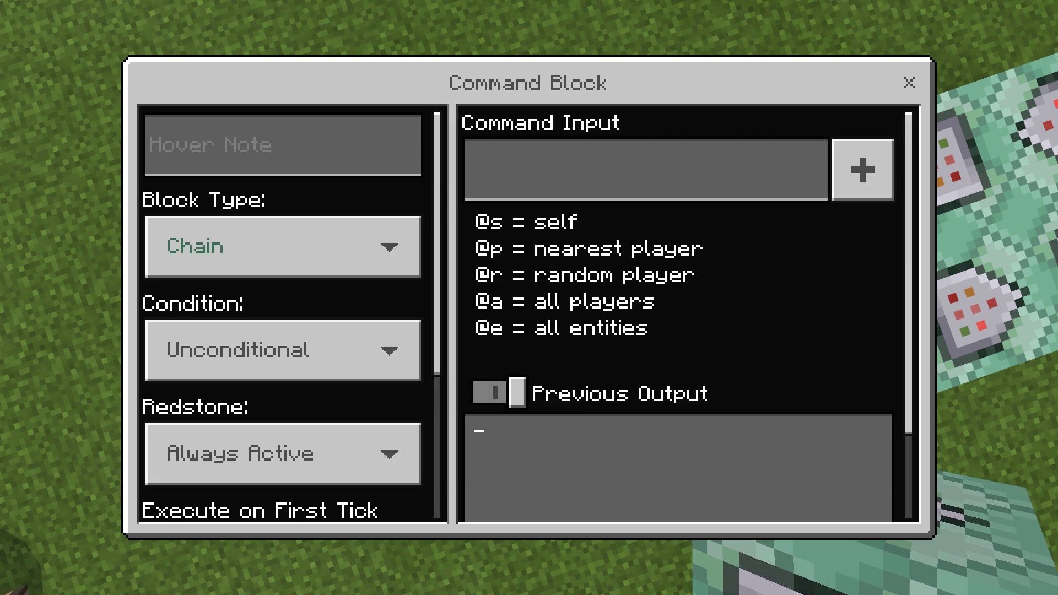
pyautogui.scroll(-3, 282, 276)
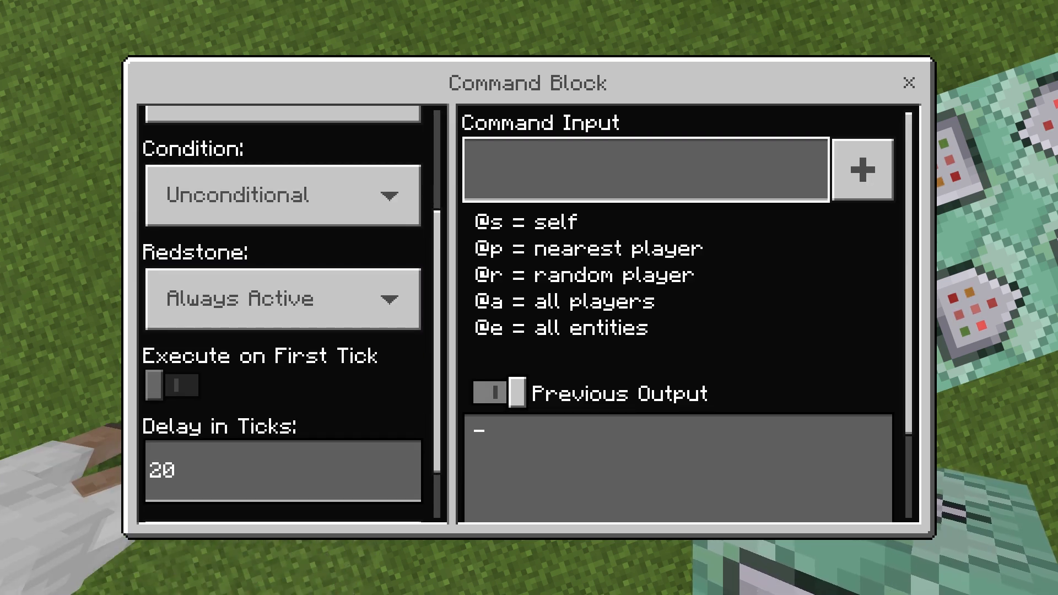
pyautogui.write('/title')
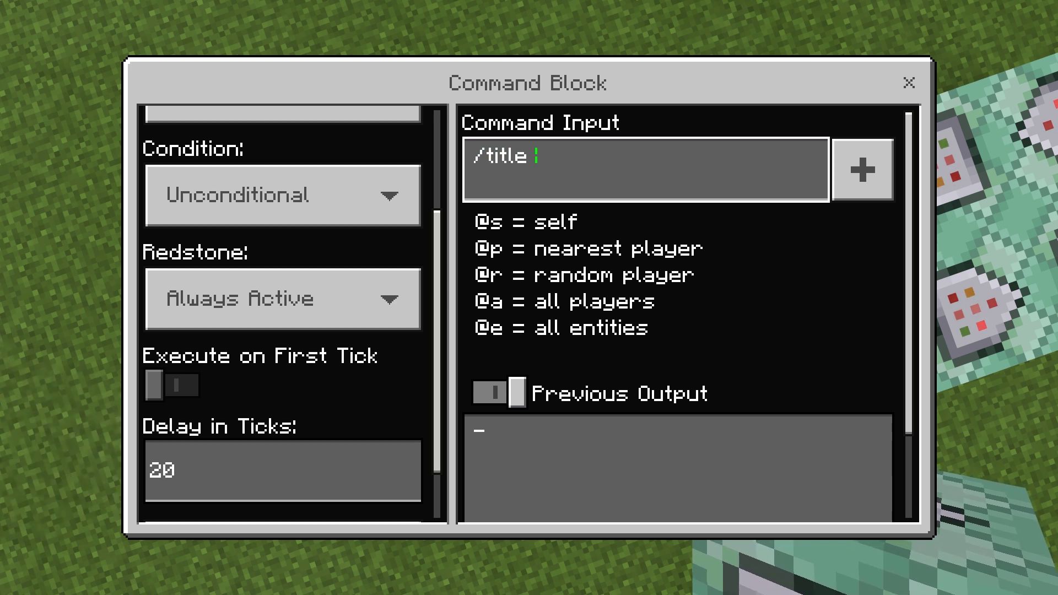